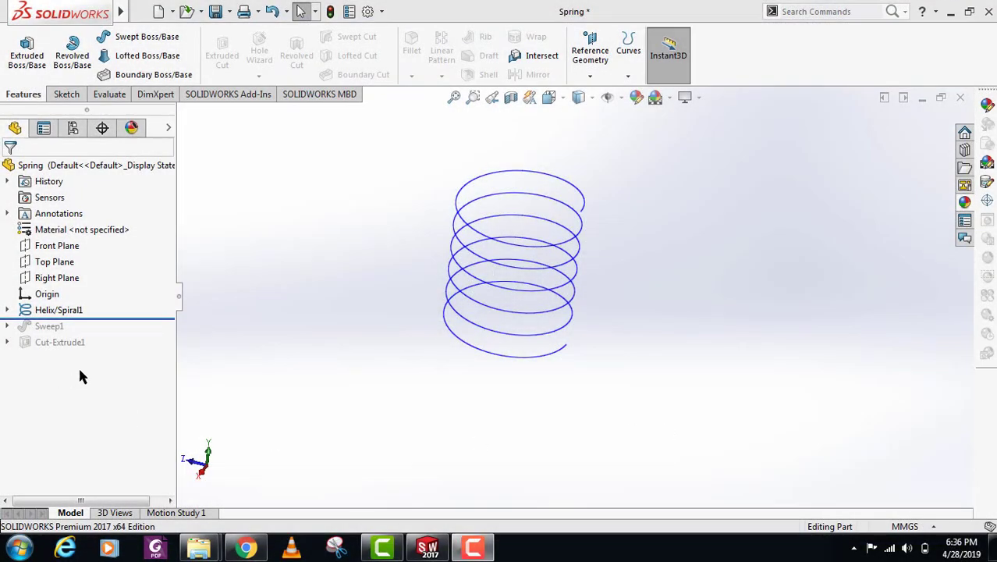
Step: Inspect the solid spring by rolling forward past the sweep, then roll back to the helix
{"action": "mouse_move", "coordinate": [556, 269]}
{"action": "middle_mouse_down"}
{"action": "mouse_move", "coordinate": [556, 255]}
{"action": "mouse_move", "coordinate": [568, 267]}
{"action": "middle_mouse_up"}
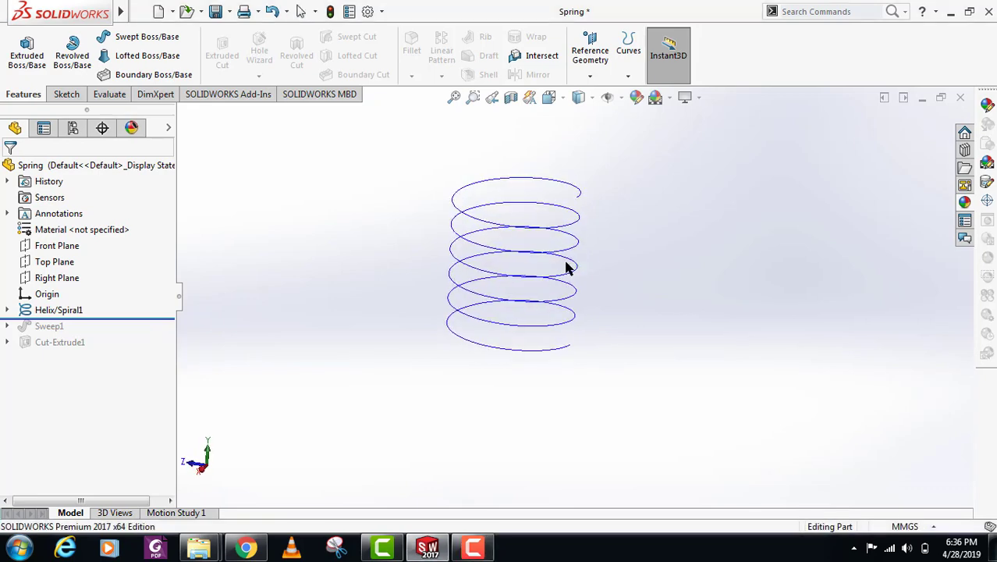
{"action": "scroll", "coordinate": [571, 260], "scroll_direction": "down", "scroll_amount": 3}
{"action": "left_click_drag", "start_coordinate": [147, 316], "coordinate": [146, 355]}
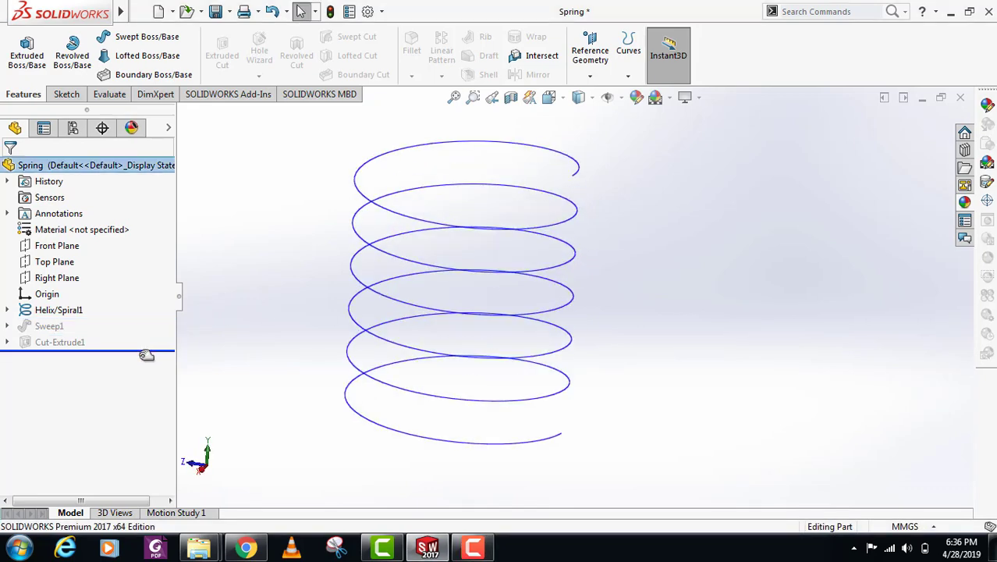
{"action": "middle_click_drag", "start_coordinate": [625, 347], "coordinate": [636, 320]}
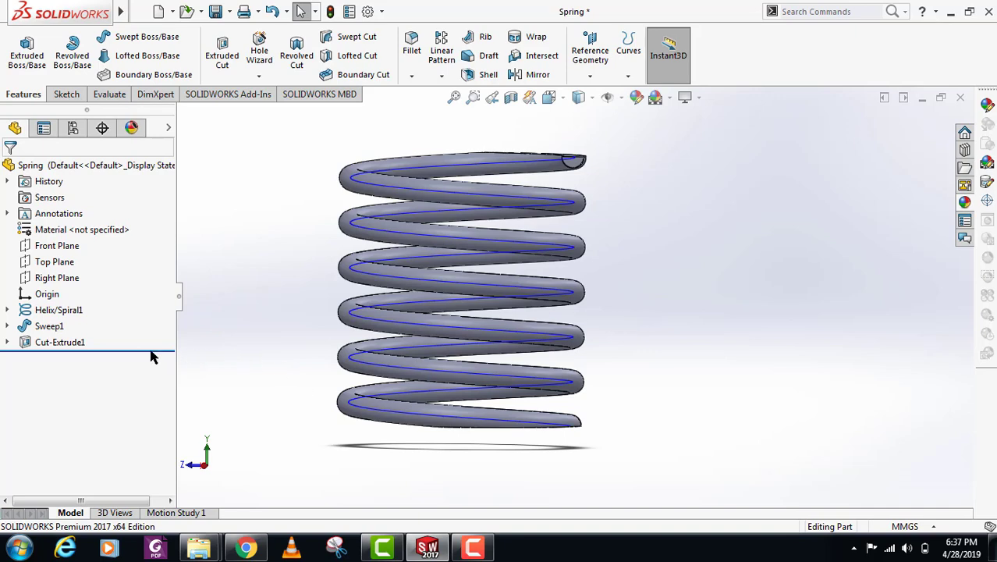
{"action": "left_click_drag", "start_coordinate": [146, 351], "coordinate": [145, 319]}
{"action": "scroll", "coordinate": [534, 330], "scroll_direction": "down", "scroll_amount": 2}
{"action": "scroll", "coordinate": [596, 403], "scroll_direction": "up", "scroll_amount": 1}
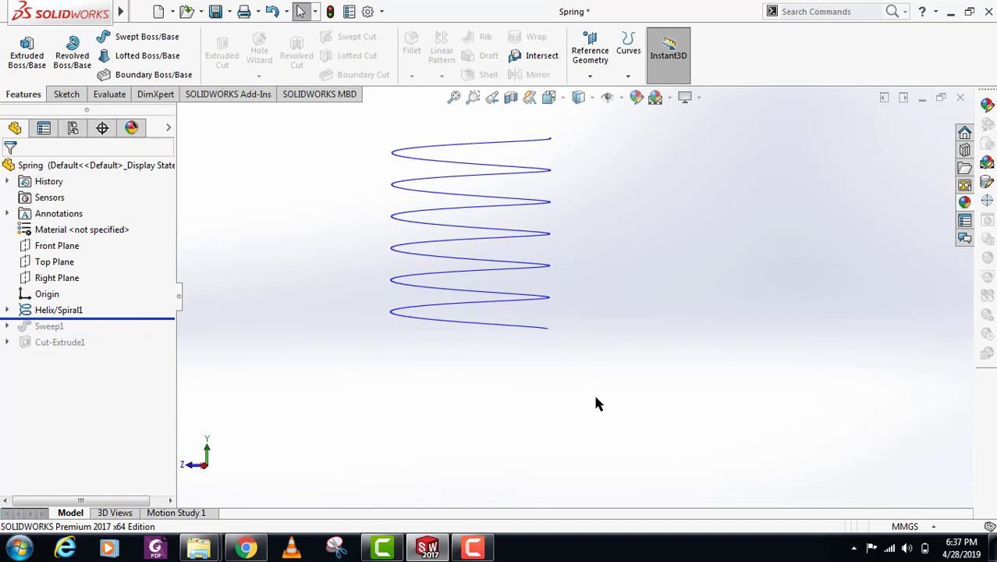
{"action": "scroll", "coordinate": [552, 309], "scroll_direction": "down", "scroll_amount": 1}
{"action": "middle_click_drag", "start_coordinate": [550, 225], "coordinate": [510, 304]}
Step: Edit Helix/Spiral1, make it variable pitch, and set region 1 pitch to 3 mm
{"action": "right_click", "coordinate": [60, 310]}
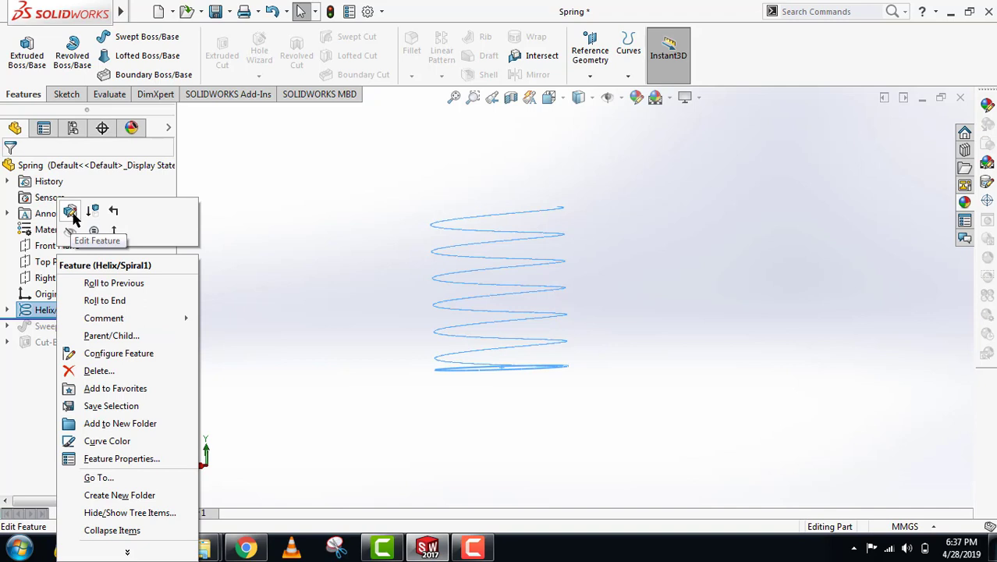
{"action": "left_click", "coordinate": [70, 212]}
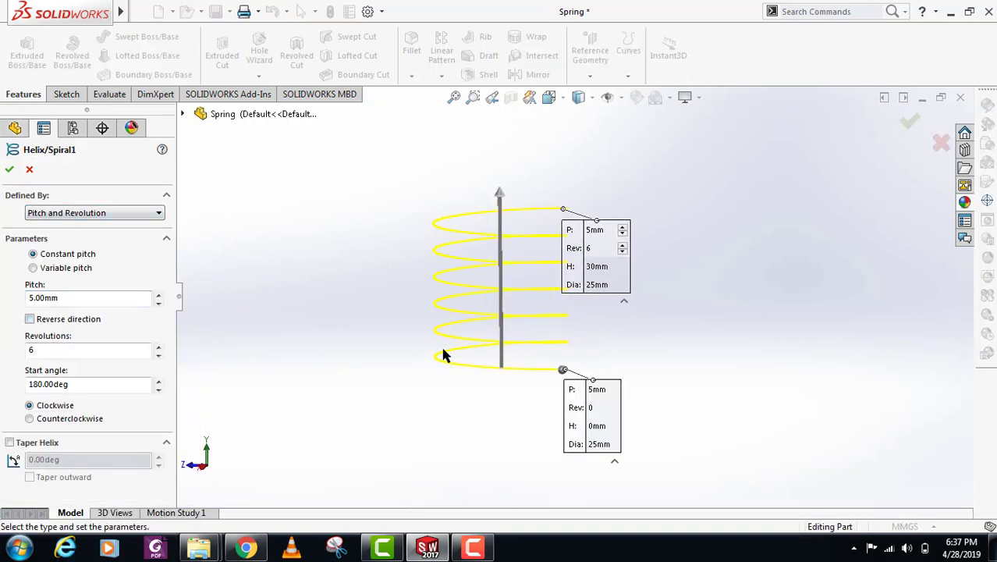
{"action": "left_click", "coordinate": [33, 269]}
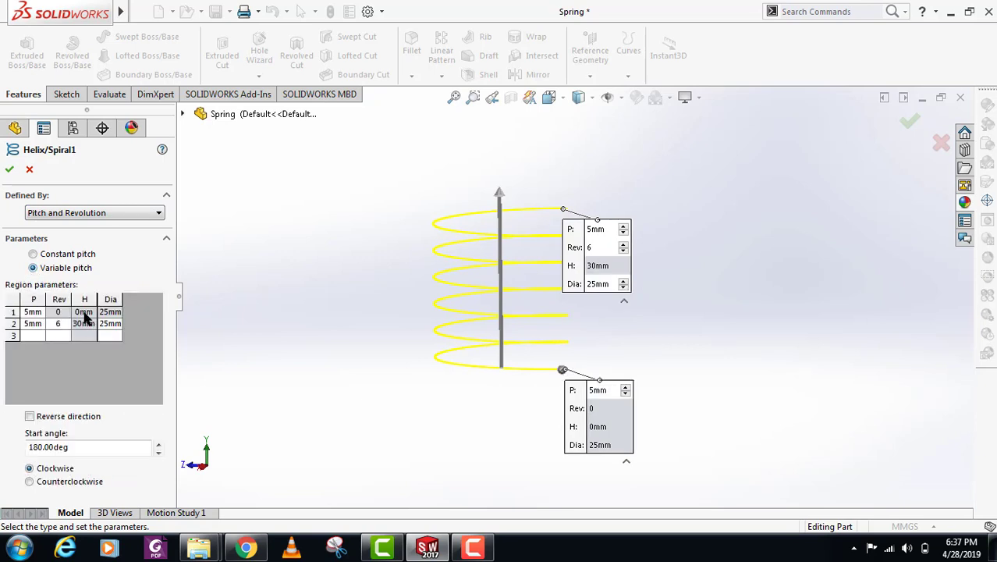
{"action": "left_click", "coordinate": [36, 312]}
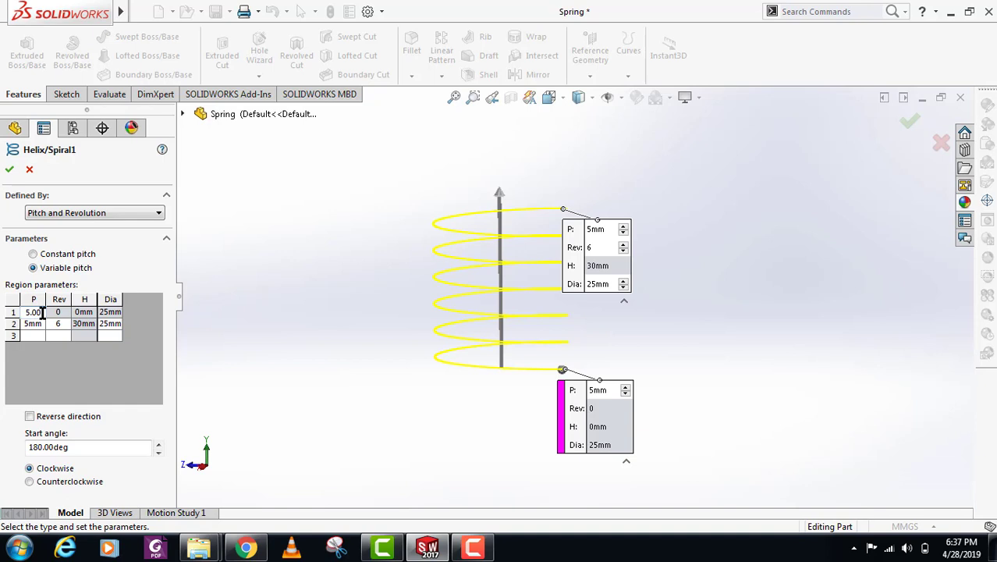
{"action": "double_click", "coordinate": [42, 312]}
{"action": "type", "text": "3"}
{"action": "key", "text": "Return"}
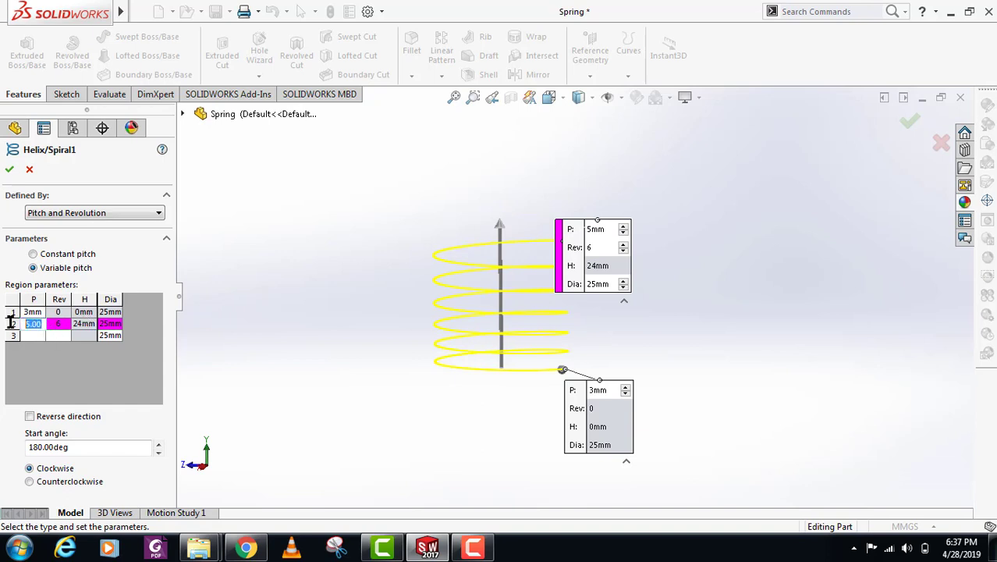
Step: Set region 2 pitch to 10 mm and select the third region's pitch value
{"action": "type", "text": "10"}
{"action": "key", "text": "Tab"}
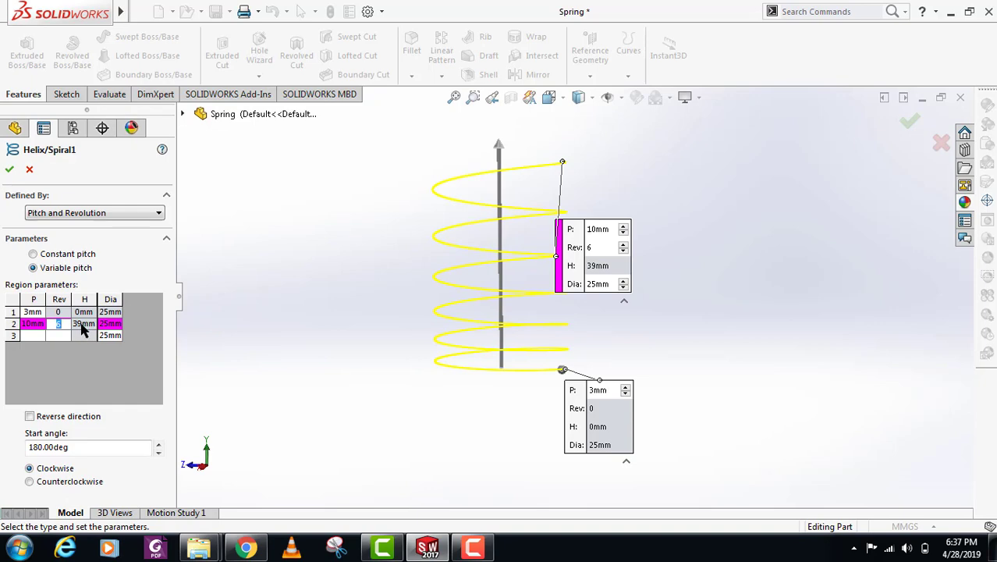
{"action": "left_click", "coordinate": [606, 335]}
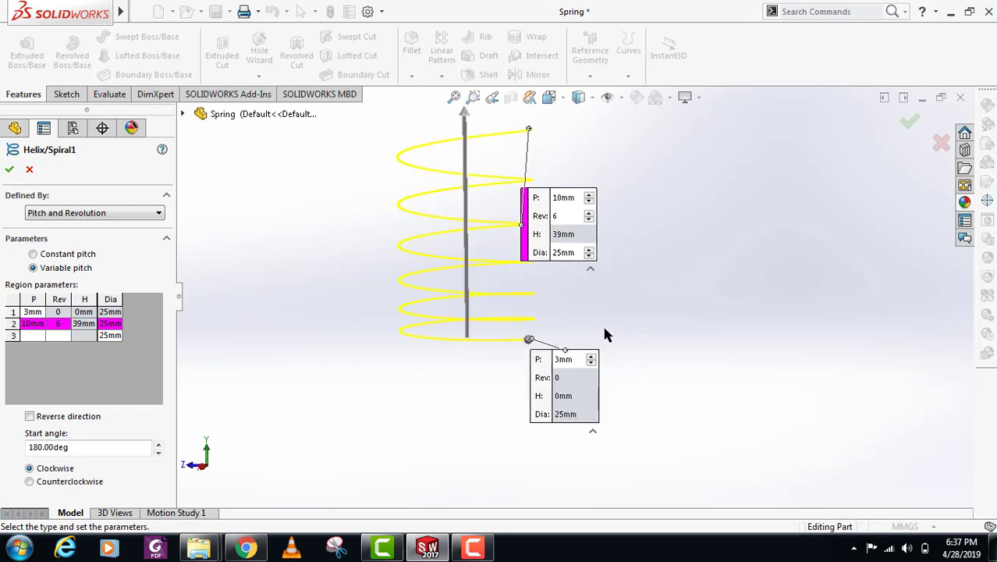
{"action": "middle_click_drag", "start_coordinate": [473, 244], "coordinate": [506, 257]}
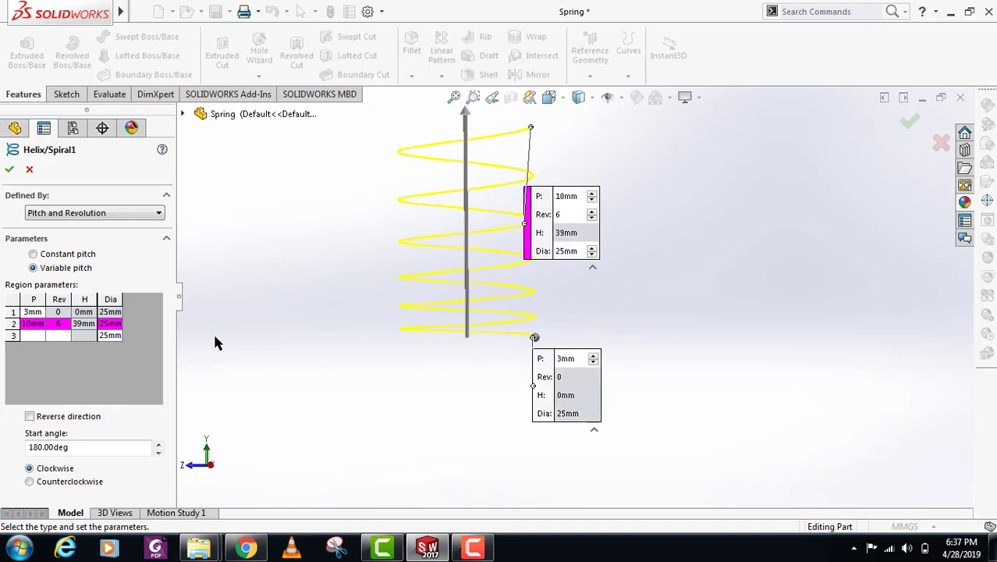
{"action": "left_click", "coordinate": [36, 334]}
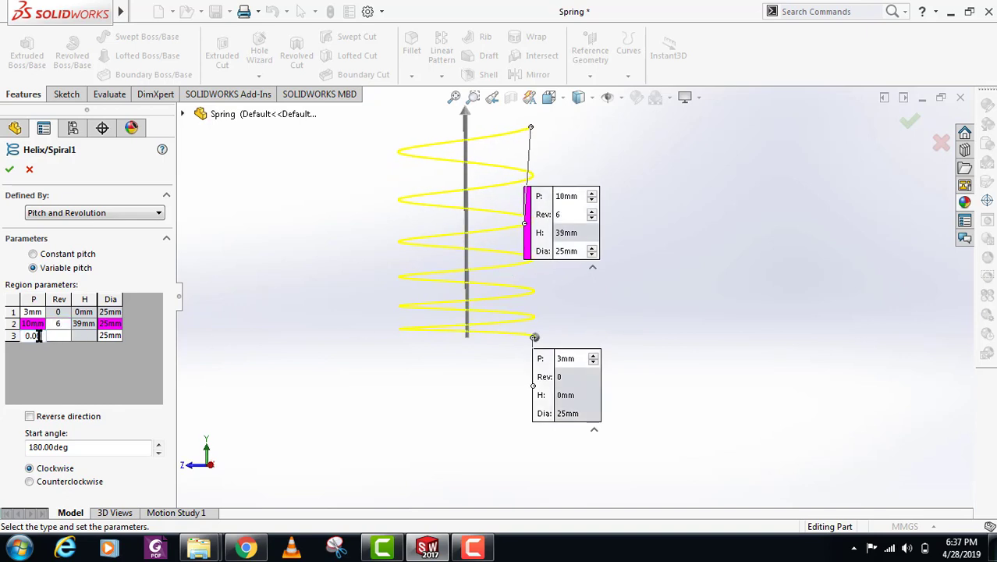
{"action": "double_click", "coordinate": [39, 335]}
Step: Define the helix by Height and Revolution and return it to constant pitch: 30 mm, 6 revolutions
{"action": "left_click", "coordinate": [78, 215]}
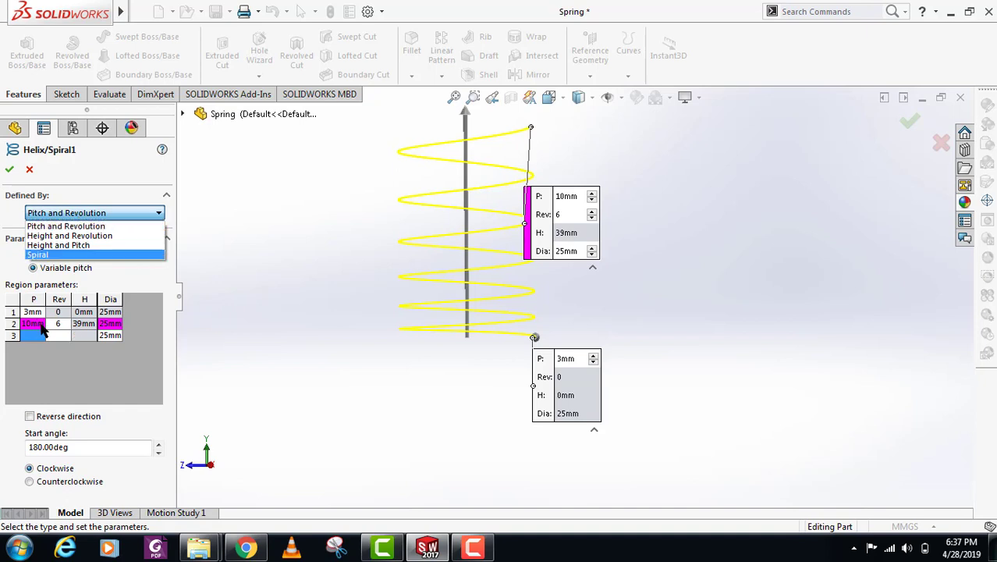
{"action": "left_click", "coordinate": [70, 234]}
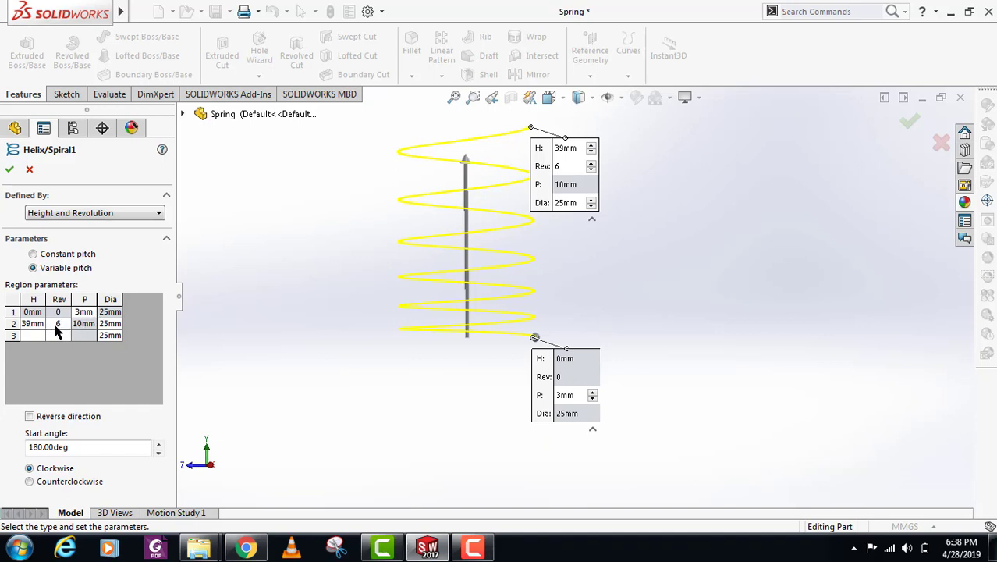
{"action": "mouse_move", "coordinate": [529, 253]}
{"action": "middle_mouse_down"}
{"action": "mouse_move", "coordinate": [529, 269]}
{"action": "mouse_move", "coordinate": [534, 230]}
{"action": "mouse_move", "coordinate": [544, 261]}
{"action": "middle_mouse_up"}
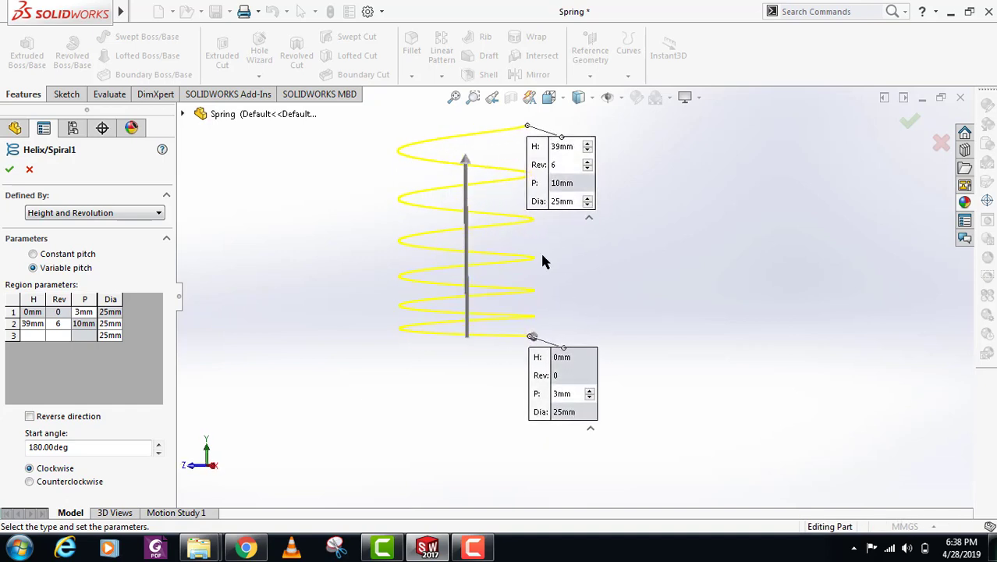
{"action": "left_click", "coordinate": [86, 217]}
{"action": "left_click", "coordinate": [71, 231]}
{"action": "left_click", "coordinate": [33, 254]}
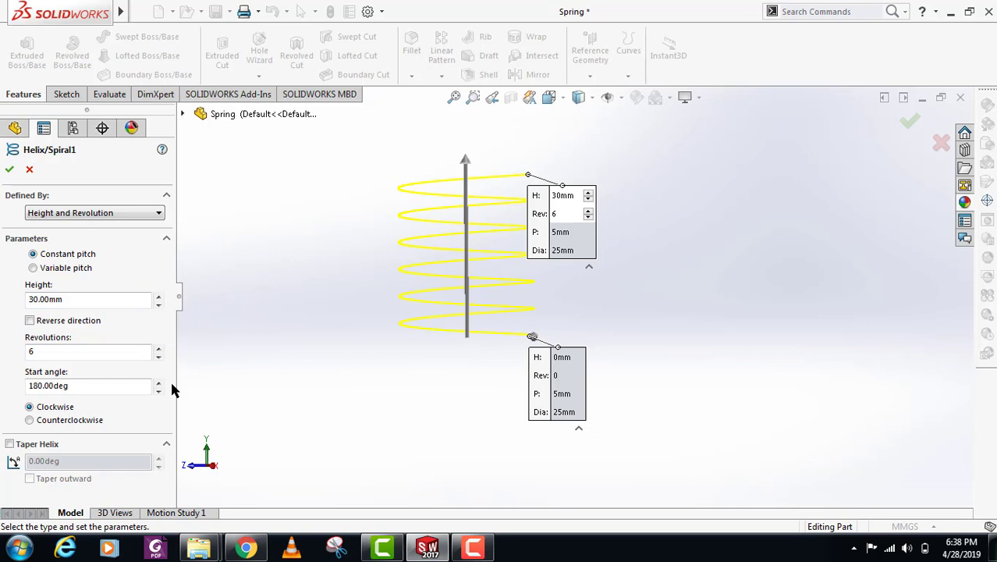
Step: Enable Taper Helix with a 10° taper angle, tapering outward
{"action": "left_click", "coordinate": [9, 443]}
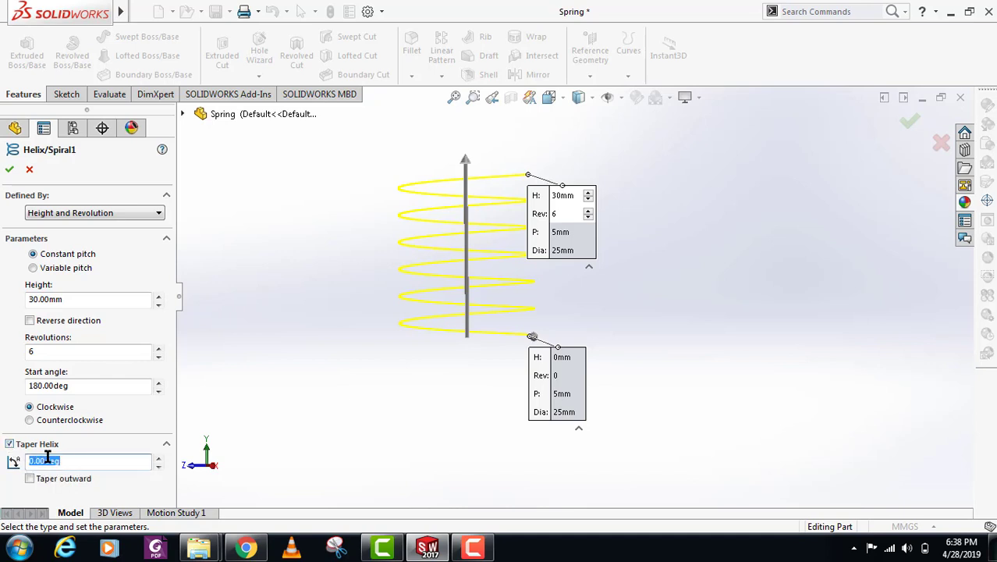
{"action": "type", "text": "10"}
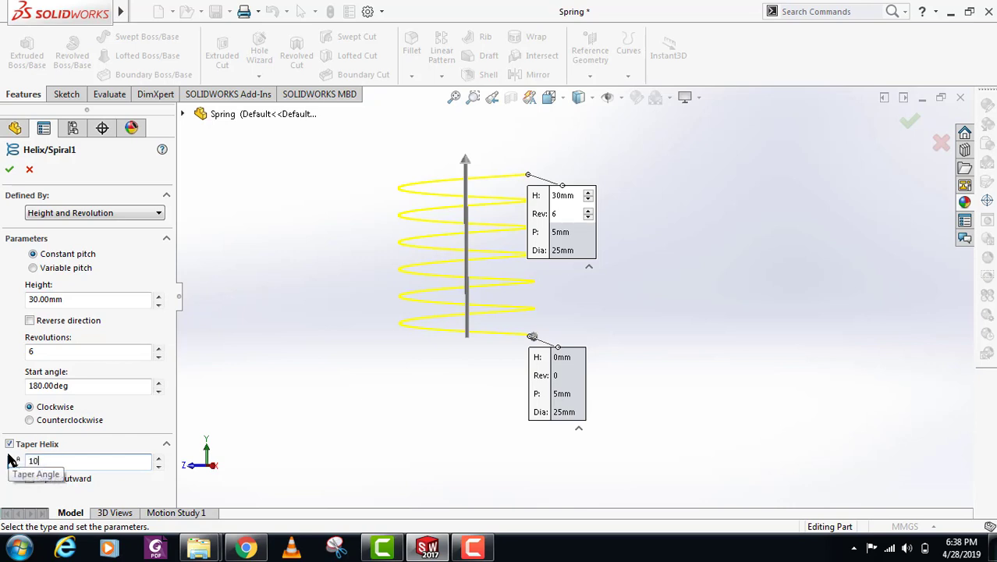
{"action": "key", "text": "Return"}
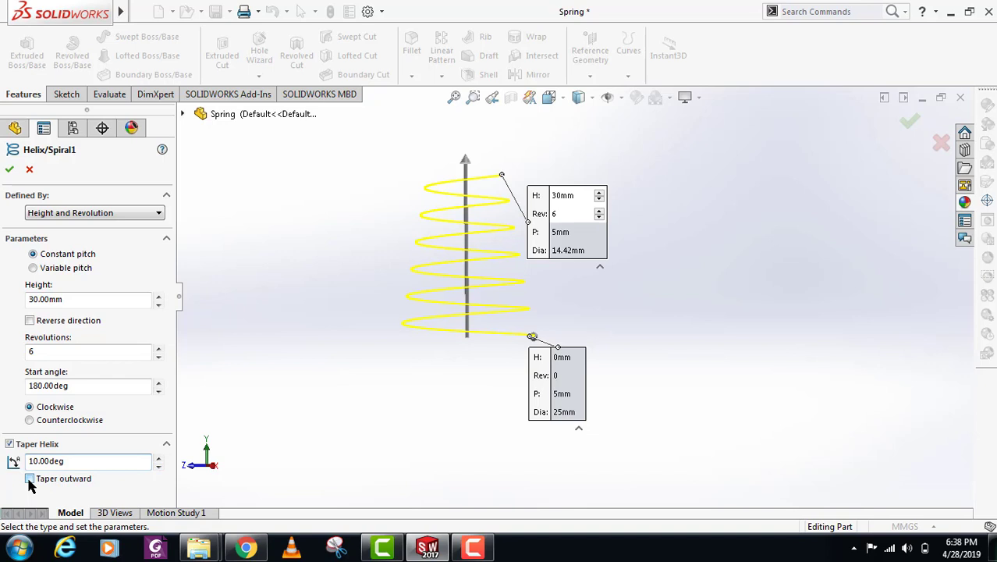
{"action": "left_click", "coordinate": [28, 478]}
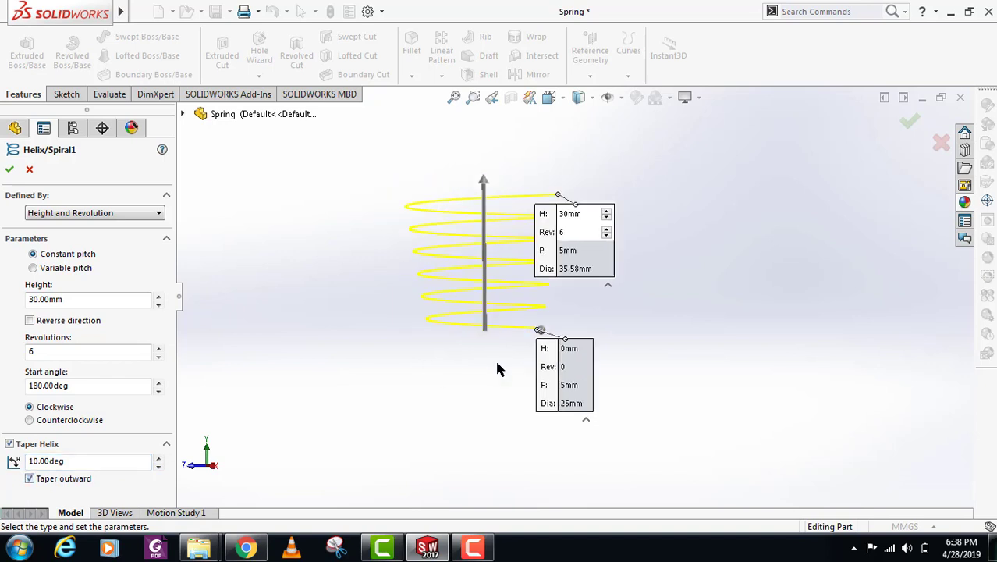
{"action": "scroll", "coordinate": [536, 294], "scroll_direction": "down", "scroll_amount": 3}
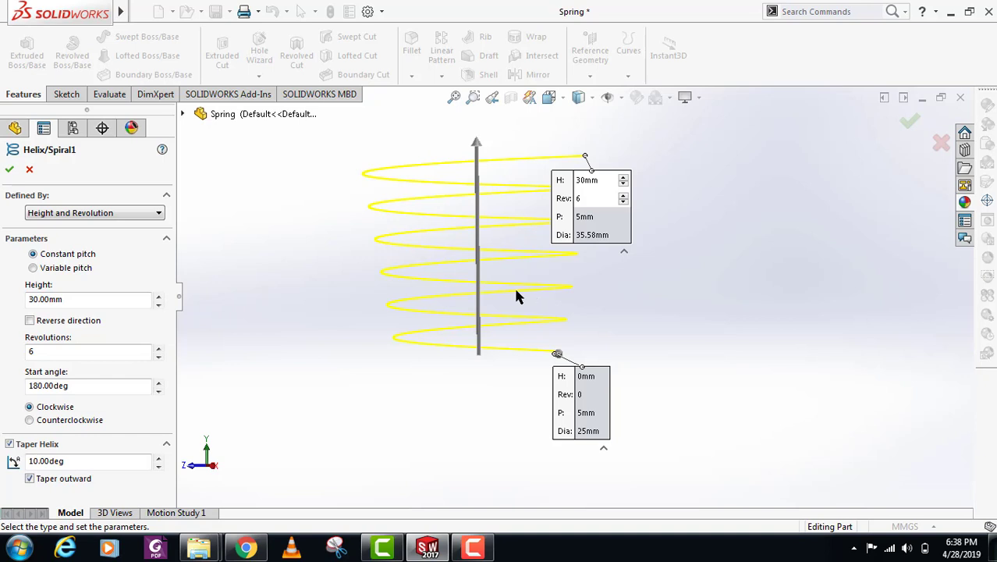
Step: Apply the helix edit and roll the model forward below Sweep1 to view the spring
{"action": "left_click", "coordinate": [10, 170]}
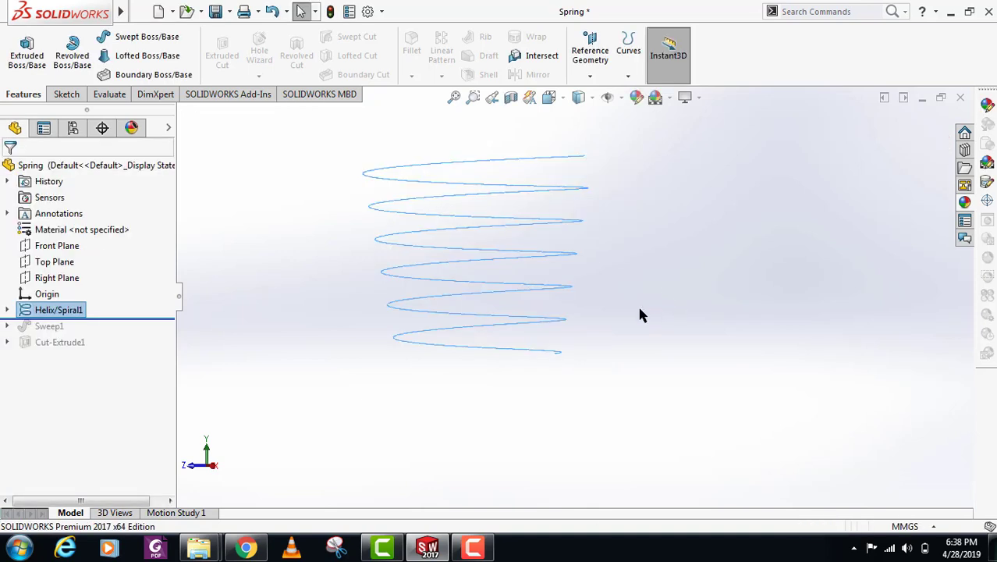
{"action": "scroll", "coordinate": [574, 296], "scroll_direction": "up", "scroll_amount": 3}
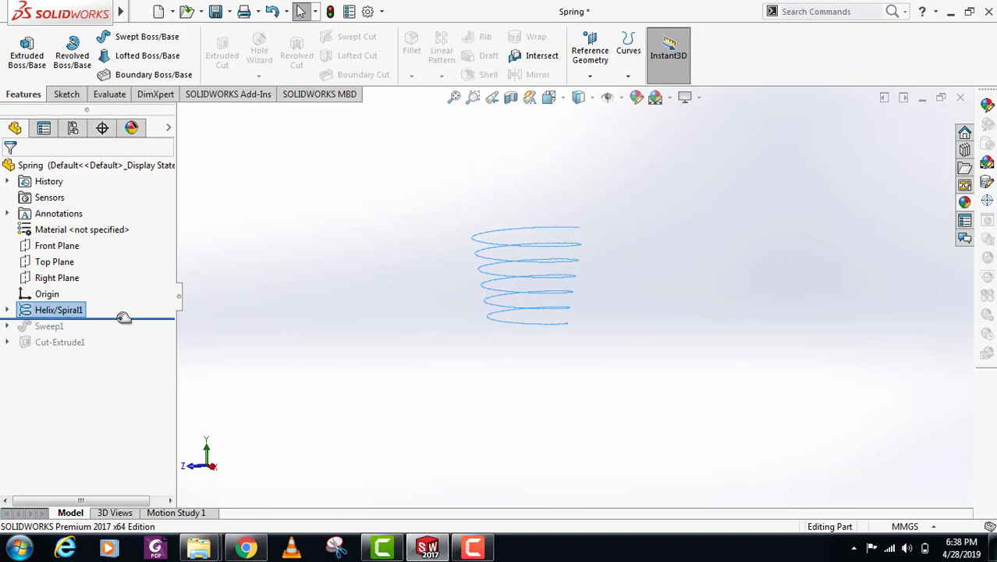
{"action": "left_click_drag", "start_coordinate": [123, 317], "coordinate": [80, 332]}
{"action": "scroll", "coordinate": [586, 294], "scroll_direction": "down", "scroll_amount": 3}
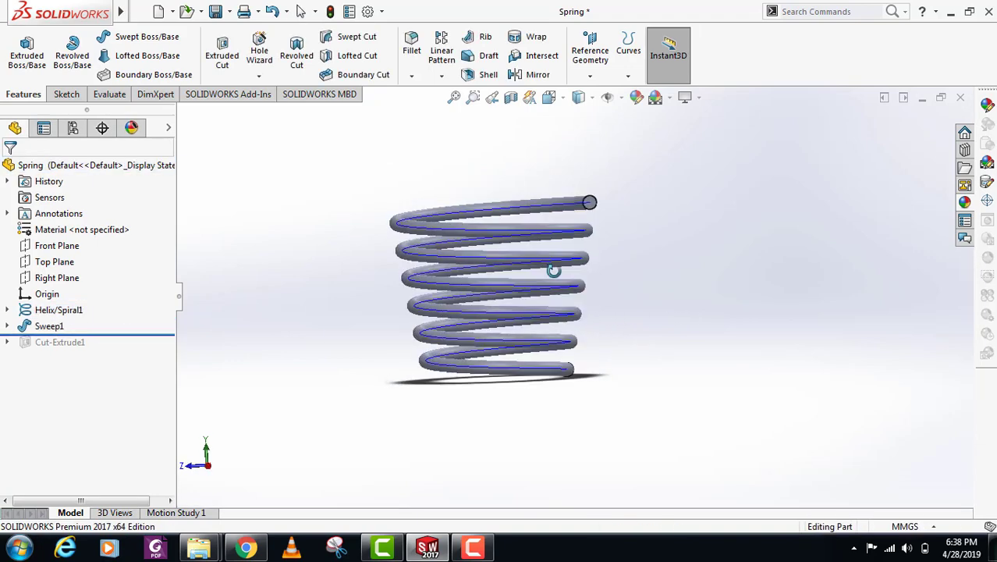
{"action": "mouse_move", "coordinate": [553, 270]}
{"action": "middle_mouse_down"}
{"action": "mouse_move", "coordinate": [552, 316]}
{"action": "mouse_move", "coordinate": [553, 281]}
{"action": "middle_mouse_up"}
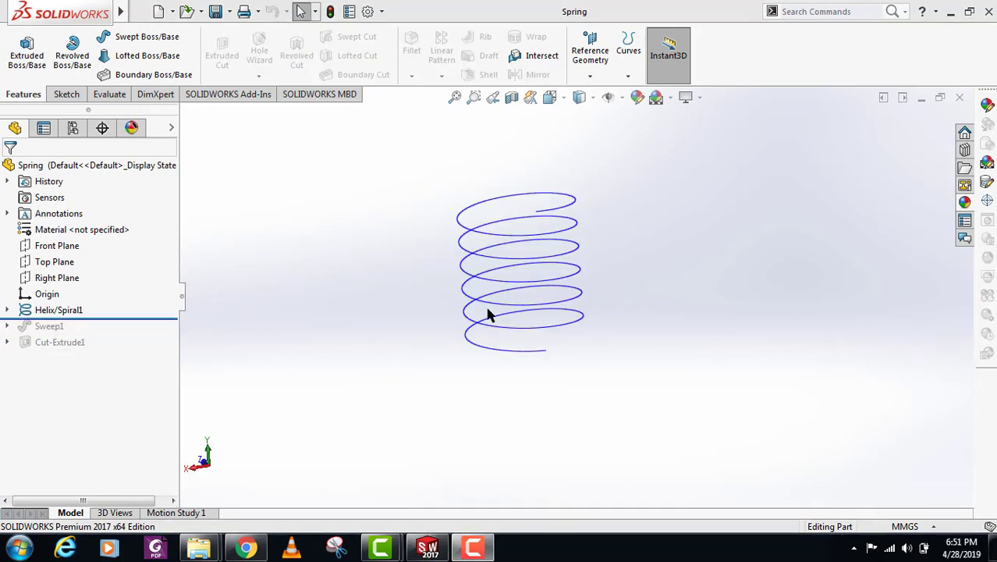
Step: Choose Edit Feature on Helix/Spiral1 in the FeatureManager tree
{"action": "right_click", "coordinate": [63, 312]}
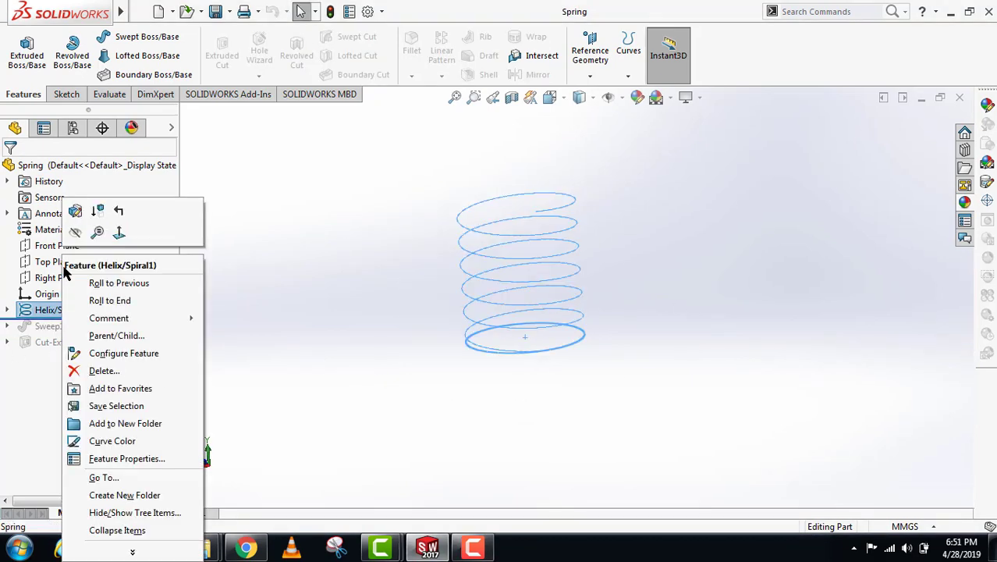
{"action": "left_click", "coordinate": [75, 212]}
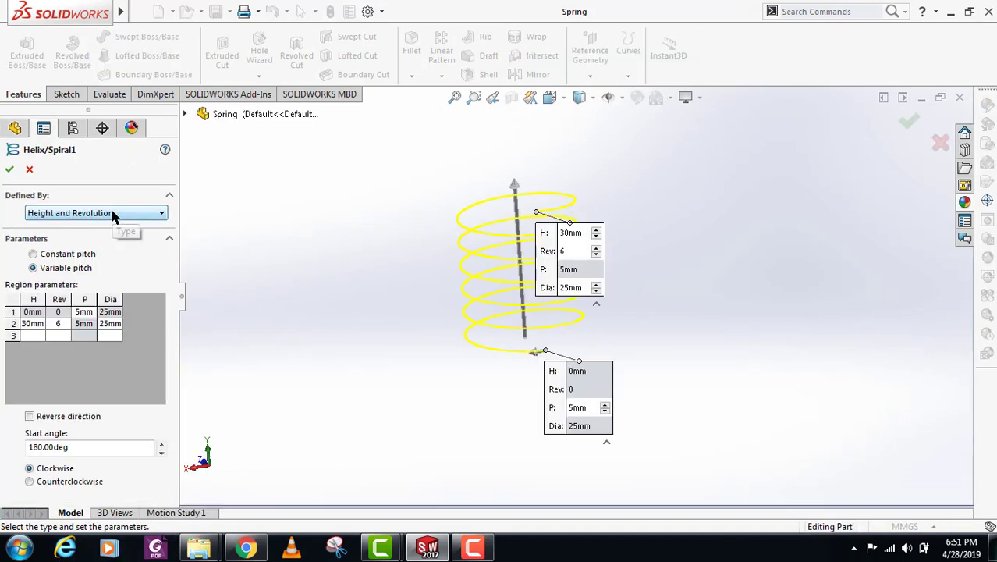
Step: Change Defined By to Spiral with a 3 mm pitch
{"action": "left_click", "coordinate": [113, 213]}
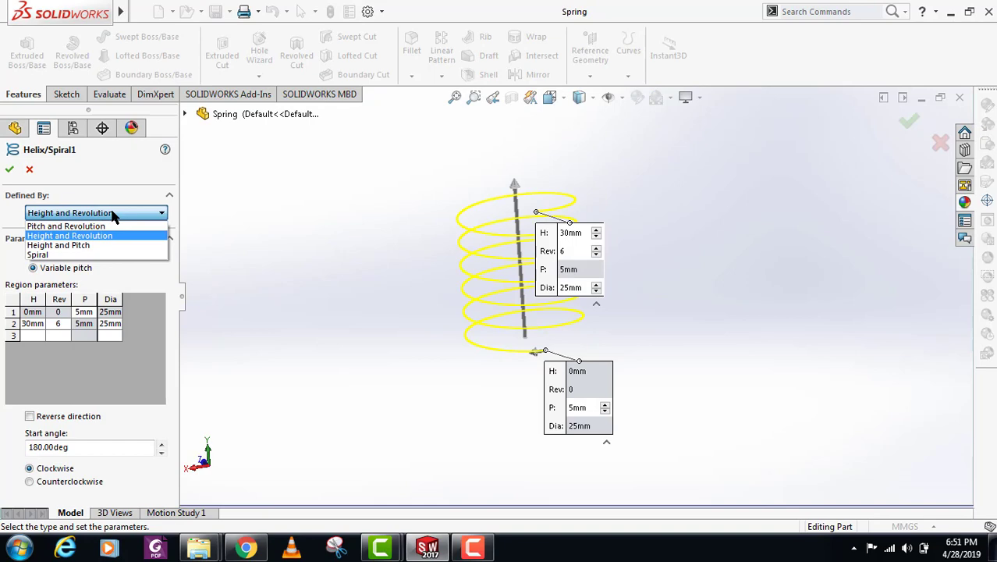
{"action": "left_click", "coordinate": [47, 255]}
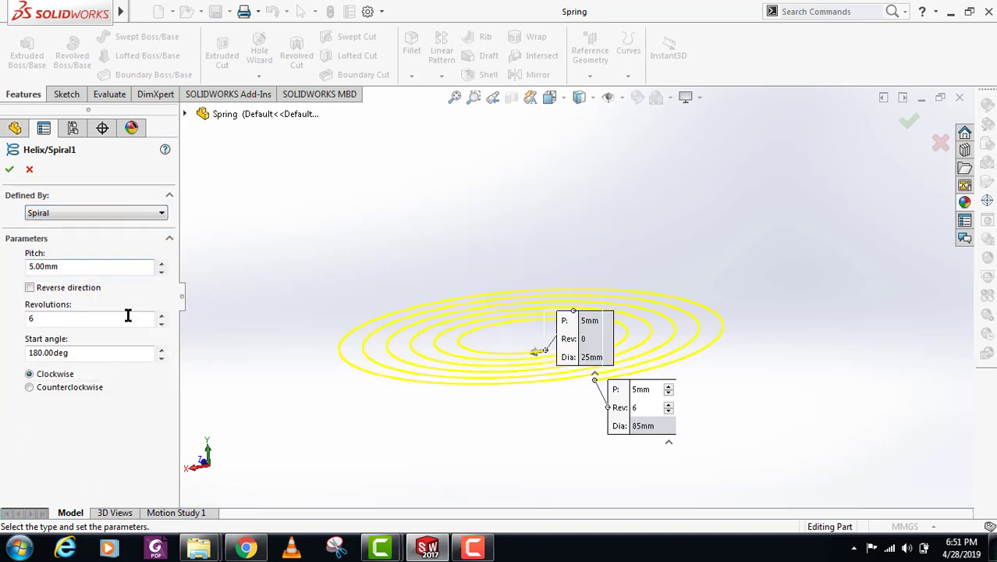
{"action": "middle_click_drag", "start_coordinate": [577, 339], "coordinate": [573, 460]}
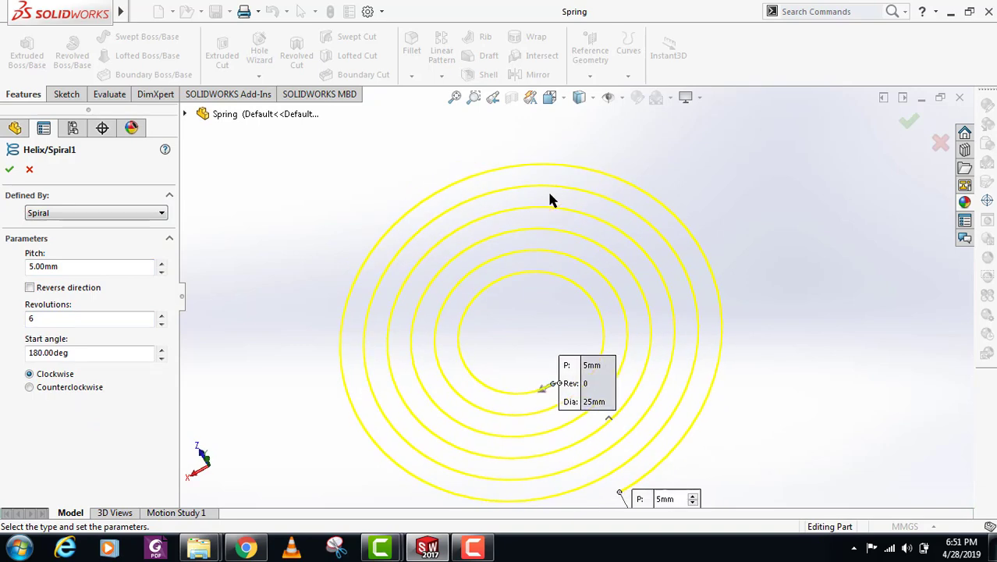
{"action": "double_click", "coordinate": [78, 266]}
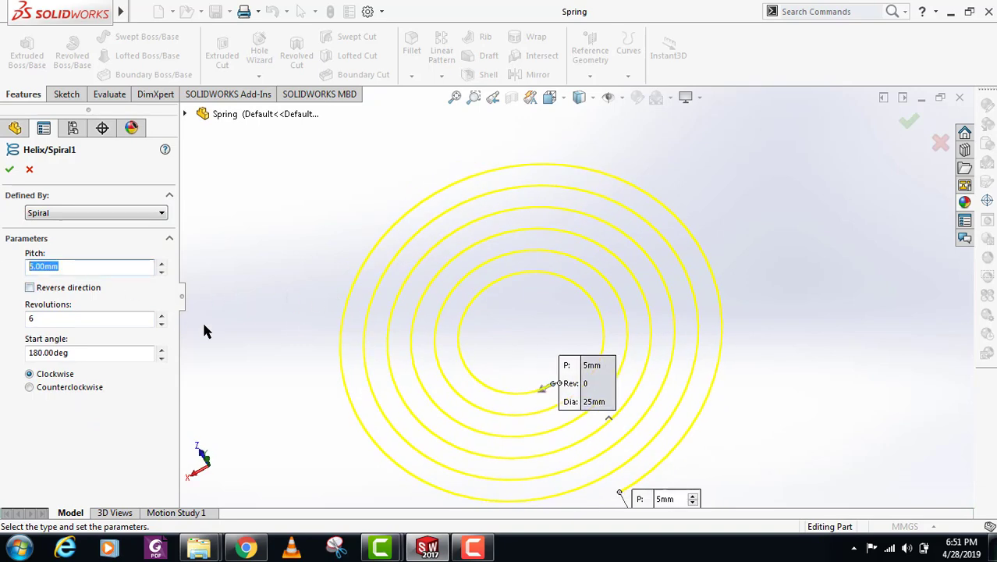
{"action": "type", "text": "6"}
{"action": "key", "text": "Return"}
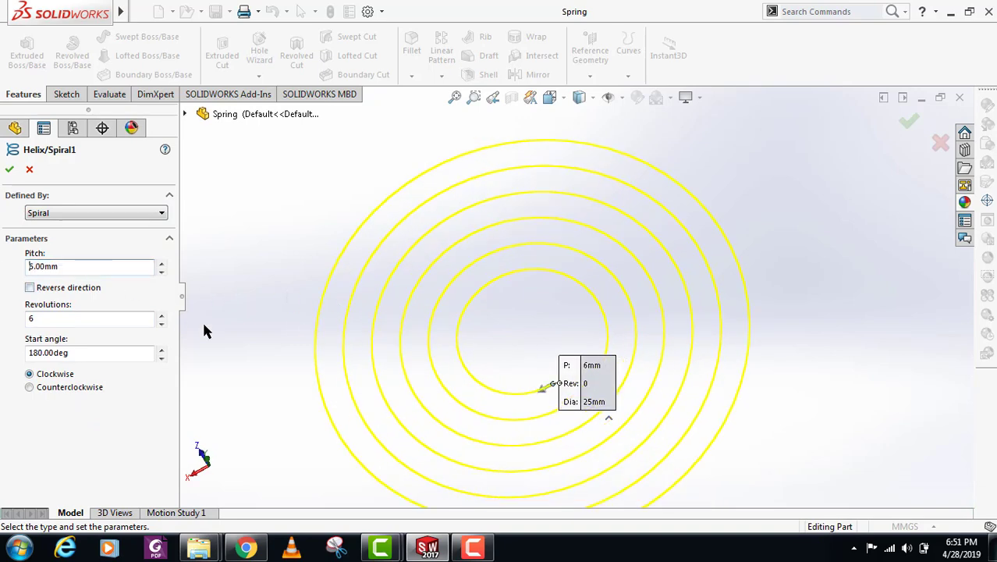
{"action": "double_click", "coordinate": [73, 267]}
{"action": "type", "text": "3"}
{"action": "key", "text": "Return"}
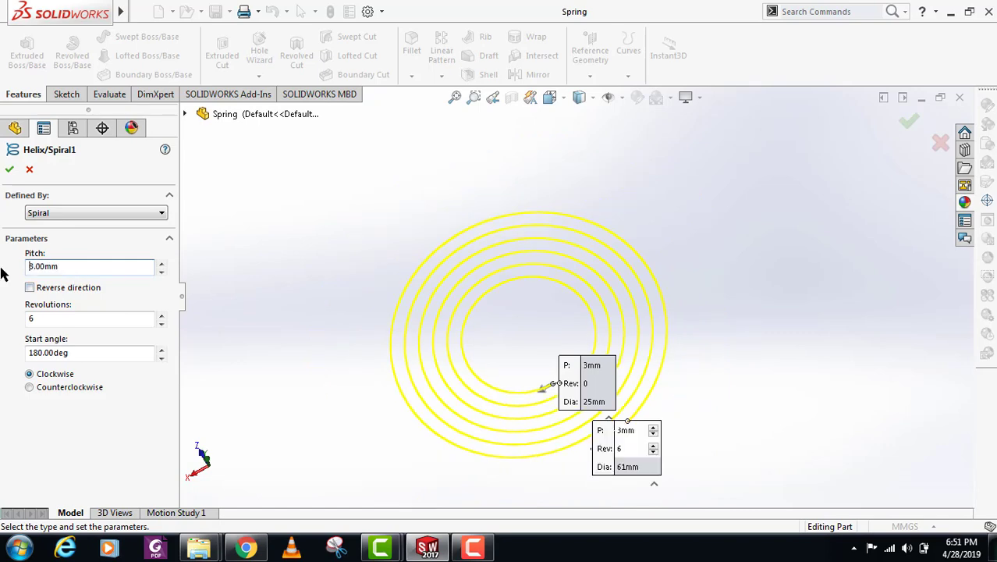
Step: Raise the spiral revolutions to 7.25 and accept the feature
{"action": "double_click", "coordinate": [31, 318]}
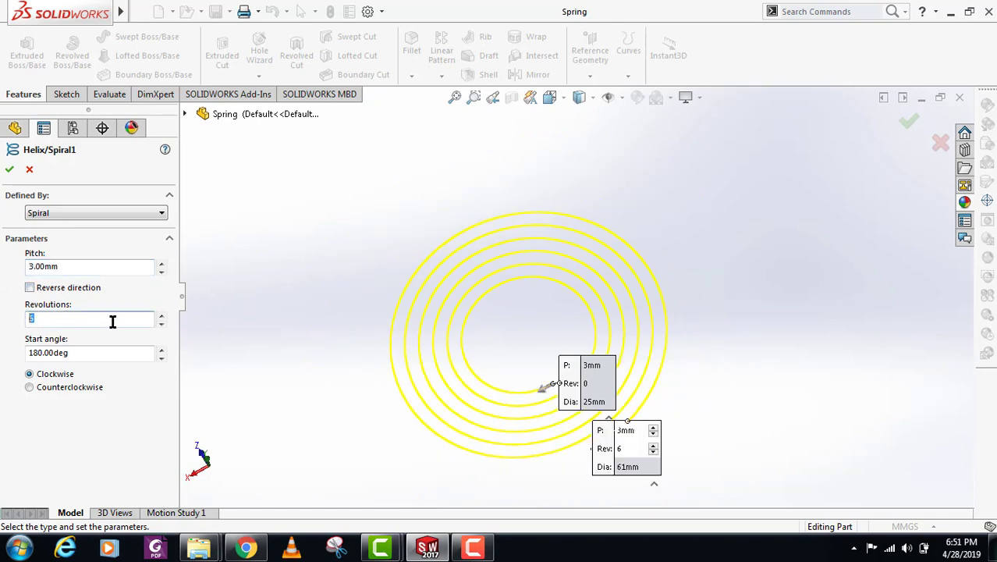
{"action": "left_click", "coordinate": [160, 315]}
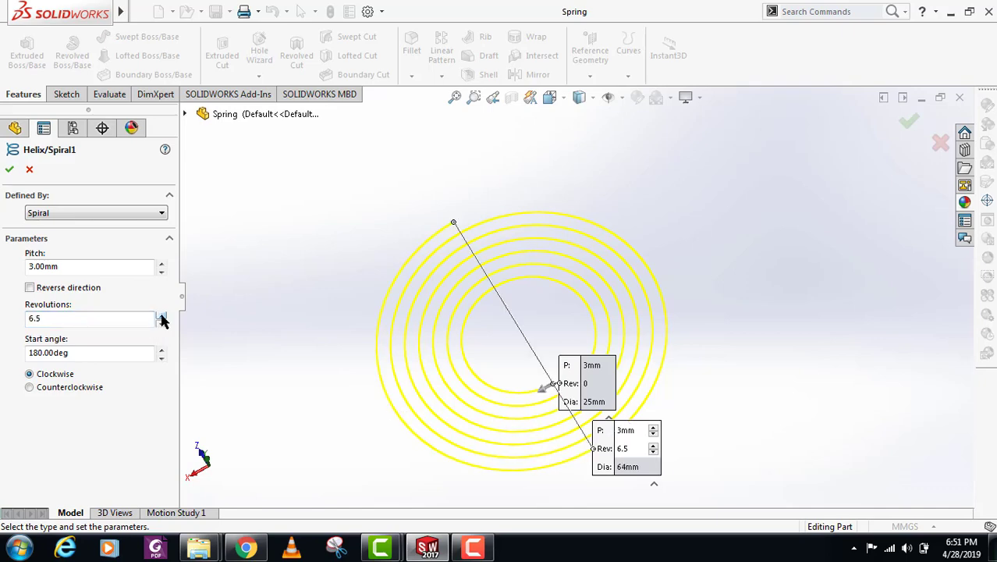
{"action": "left_click", "coordinate": [161, 315]}
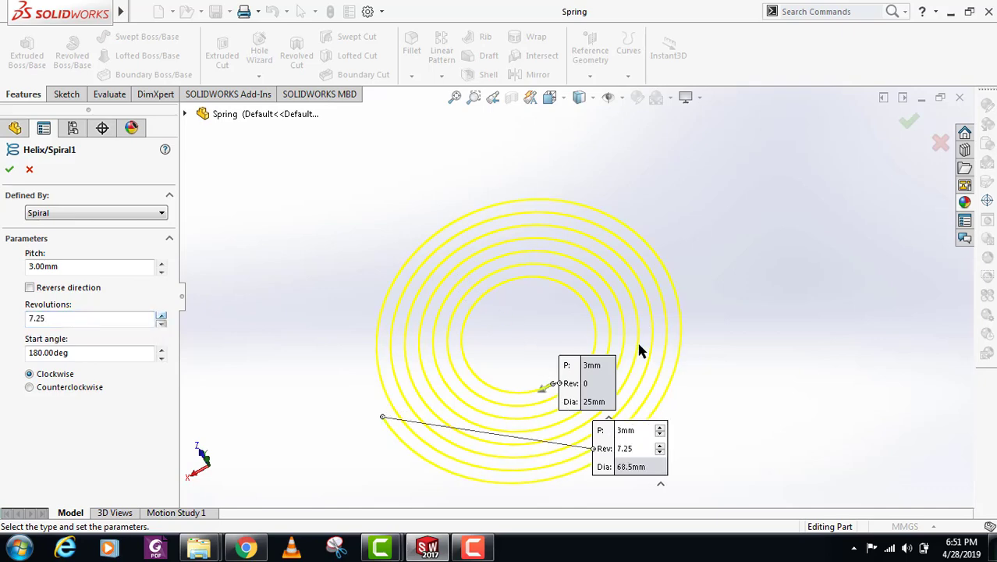
{"action": "scroll", "coordinate": [639, 351], "scroll_direction": "up", "scroll_amount": 3}
{"action": "scroll", "coordinate": [668, 347], "scroll_direction": "down", "scroll_amount": 2}
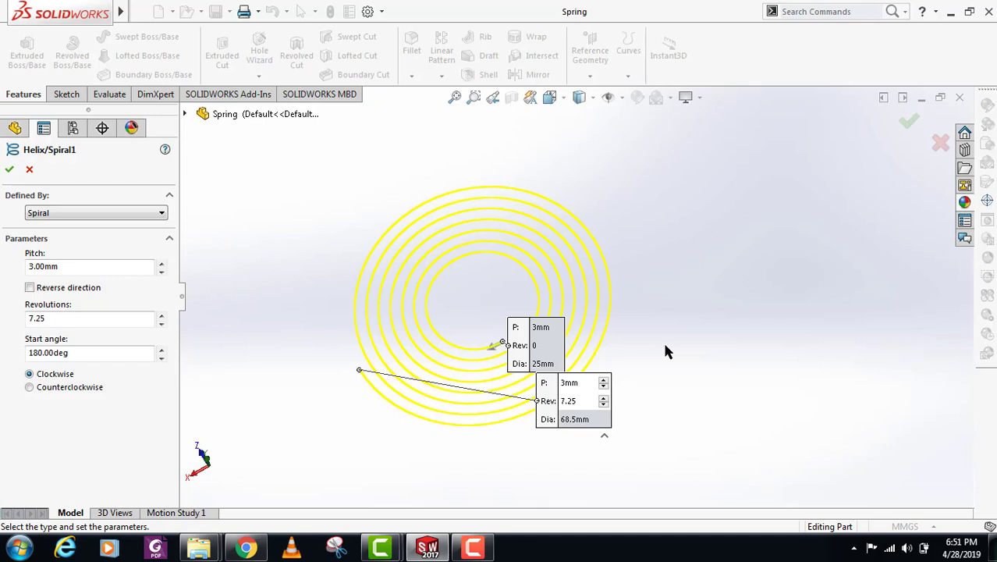
{"action": "scroll", "coordinate": [485, 325], "scroll_direction": "down", "scroll_amount": 2}
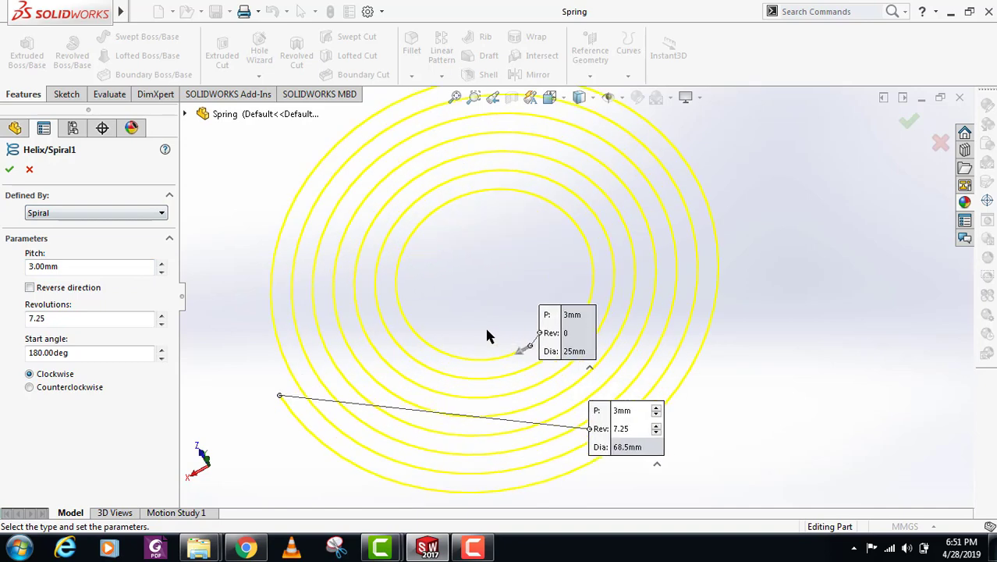
{"action": "middle_click_drag", "start_coordinate": [485, 324], "coordinate": [489, 253]}
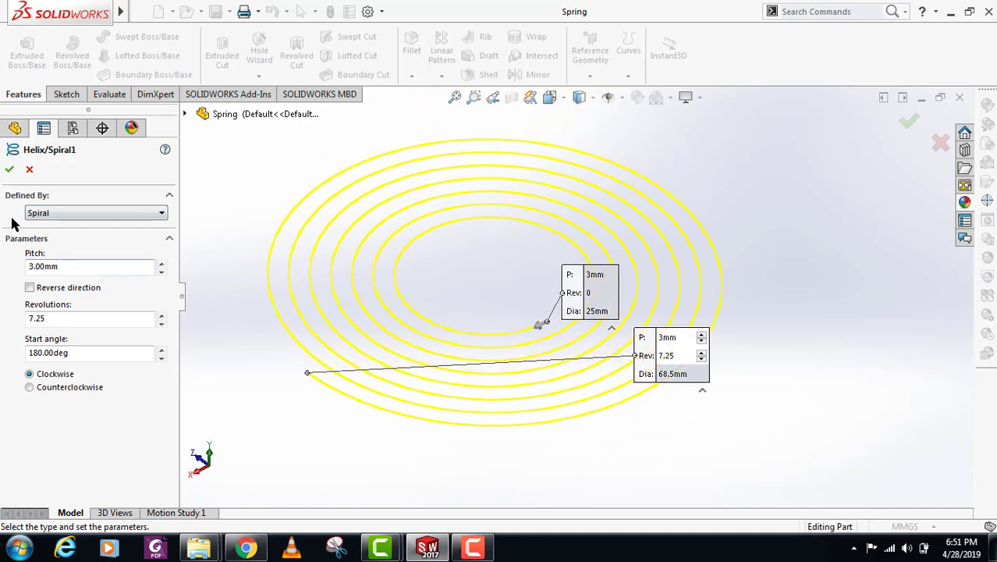
{"action": "left_click", "coordinate": [11, 172]}
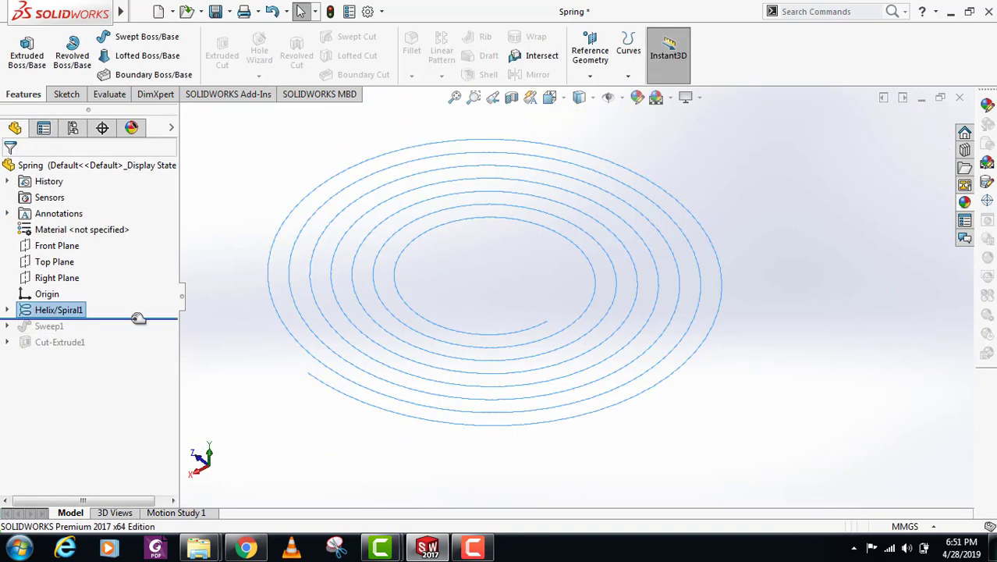
Step: Roll the model forward below Sweep1 to rebuild the sweep along the spiral
{"action": "left_click_drag", "start_coordinate": [140, 317], "coordinate": [133, 334]}
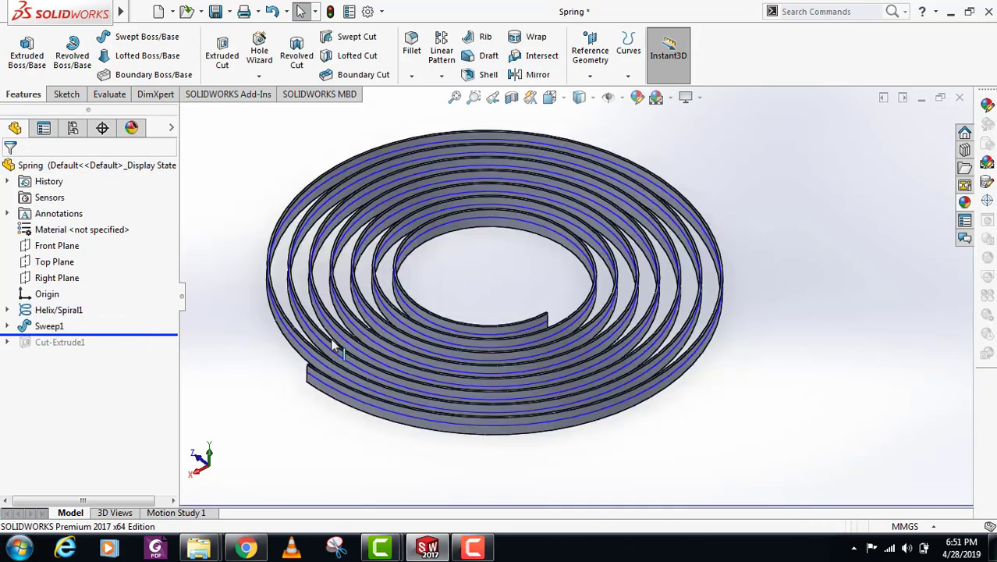
{"action": "scroll", "coordinate": [589, 335], "scroll_direction": "up", "scroll_amount": 2}
{"action": "scroll", "coordinate": [507, 301], "scroll_direction": "down", "scroll_amount": 3}
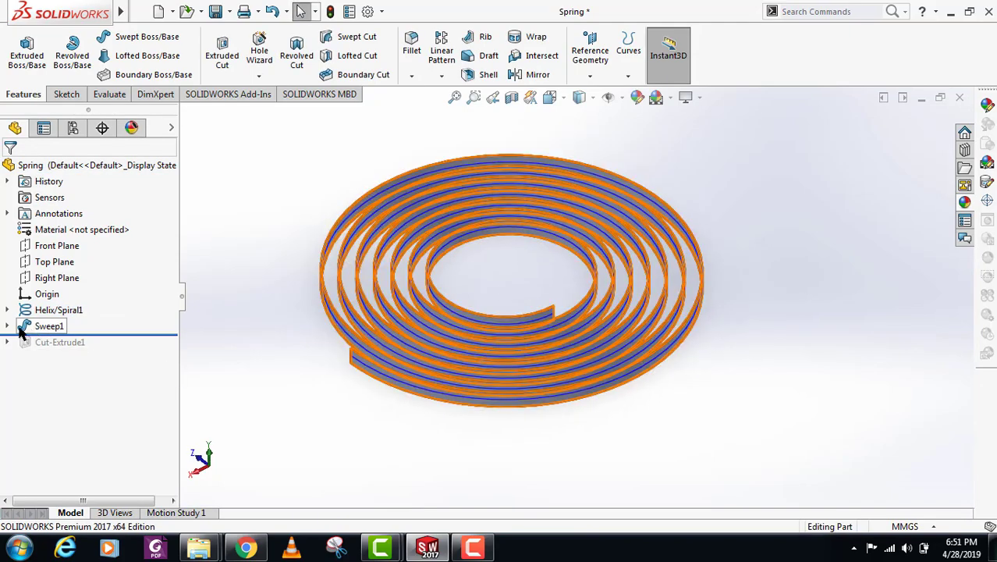
Step: Edit Sweep1's profile Sketch2 and view it Normal To with Ctrl+8
{"action": "left_click", "coordinate": [7, 326]}
{"action": "right_click", "coordinate": [70, 342]}
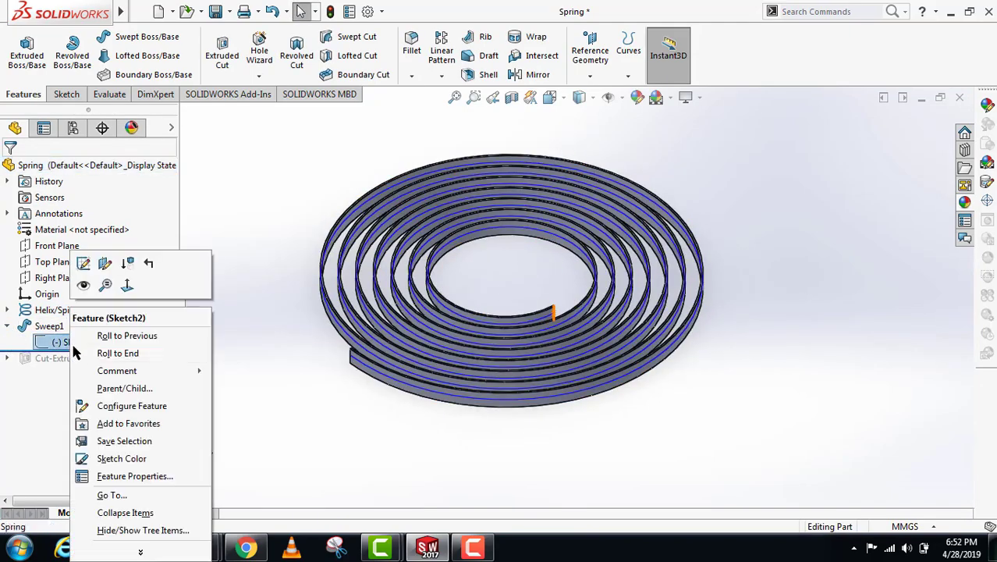
{"action": "left_click", "coordinate": [81, 262]}
{"action": "scroll", "coordinate": [562, 304], "scroll_direction": "down", "scroll_amount": 5}
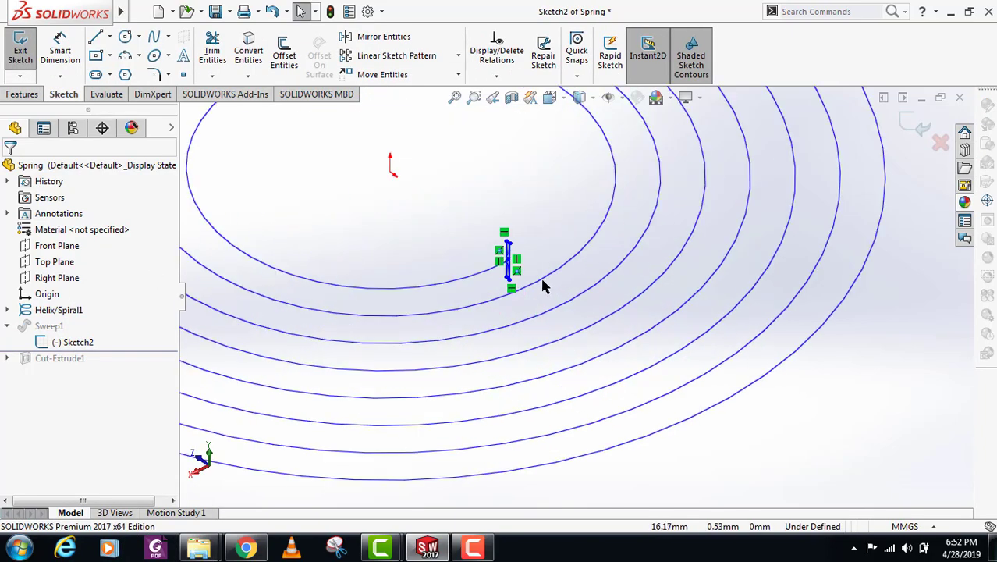
{"action": "key", "text": "ctrl+8"}
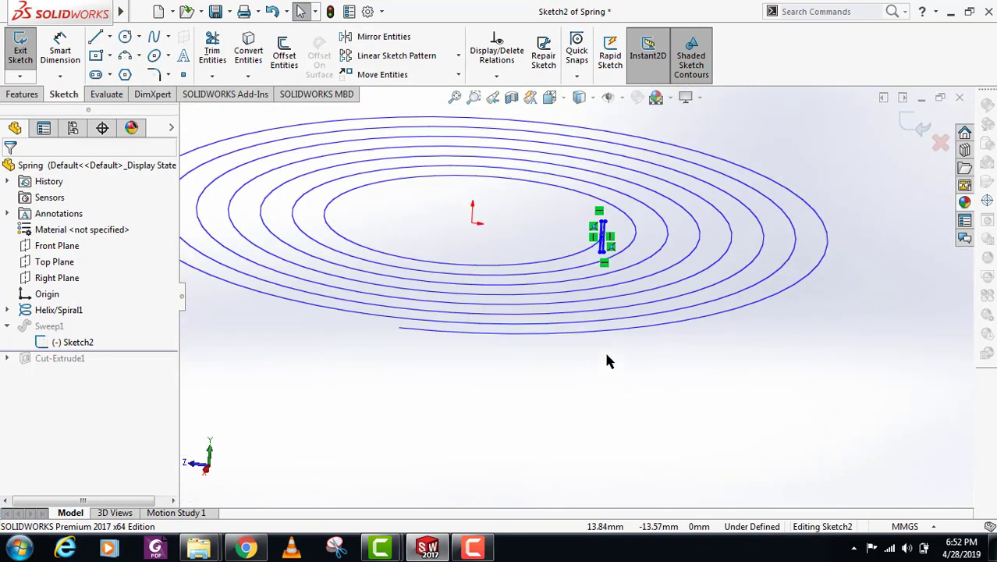
{"action": "scroll", "coordinate": [567, 337], "scroll_direction": "down", "scroll_amount": 2}
{"action": "scroll", "coordinate": [676, 356], "scroll_direction": "up", "scroll_amount": 3}
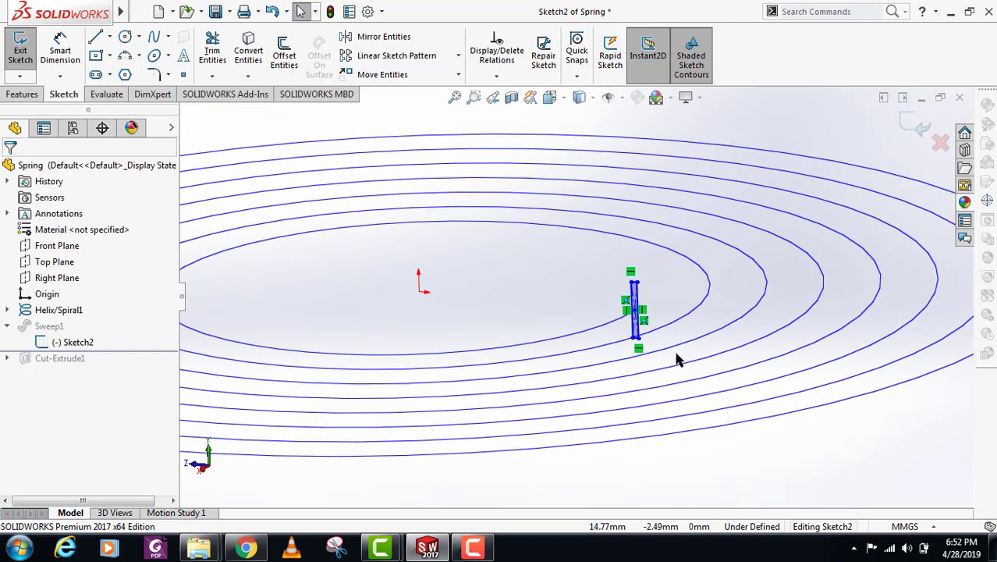
{"action": "scroll", "coordinate": [587, 265], "scroll_direction": "down", "scroll_amount": 3}
{"action": "scroll", "coordinate": [627, 318], "scroll_direction": "up", "scroll_amount": 2}
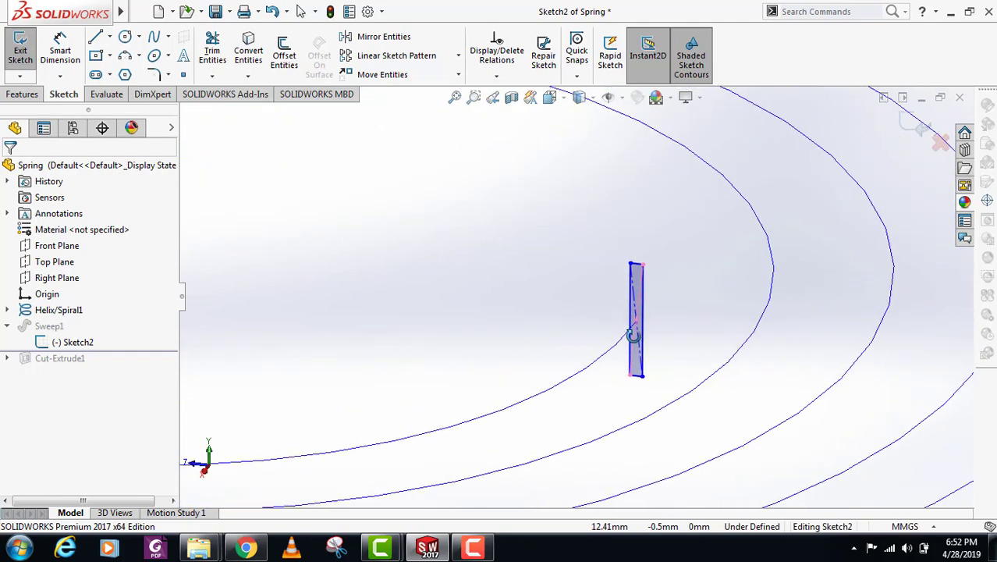
Step: Dimension the rectangle's width, correcting it from 1.5 mm to 0.5 mm
{"action": "left_click", "coordinate": [60, 49]}
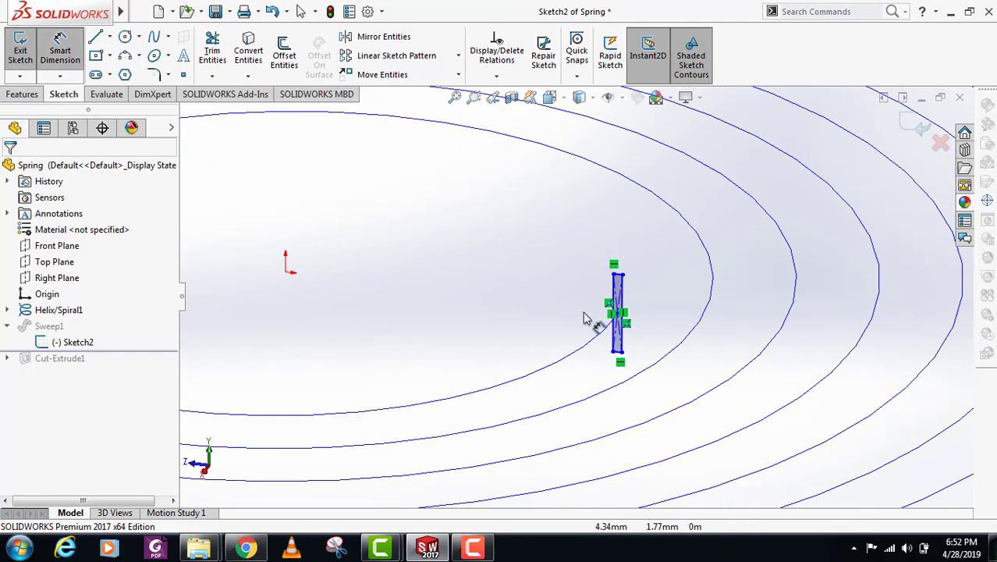
{"action": "left_click", "coordinate": [622, 276]}
{"action": "scroll", "coordinate": [624, 279], "scroll_direction": "down", "scroll_amount": 2}
{"action": "left_click", "coordinate": [610, 280]}
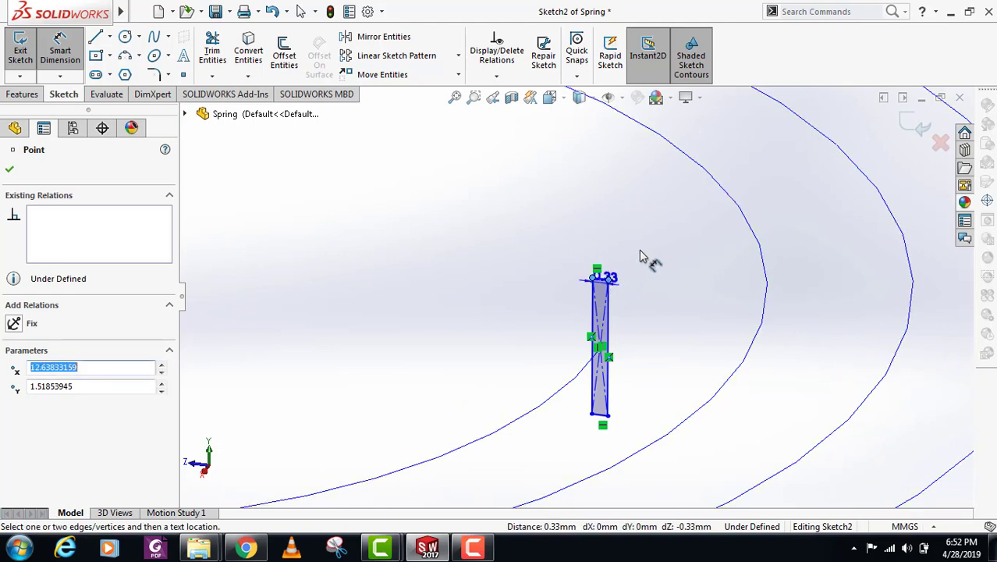
{"action": "left_click", "coordinate": [654, 257]}
{"action": "type", "text": "1.5"}
{"action": "key", "text": "Return"}
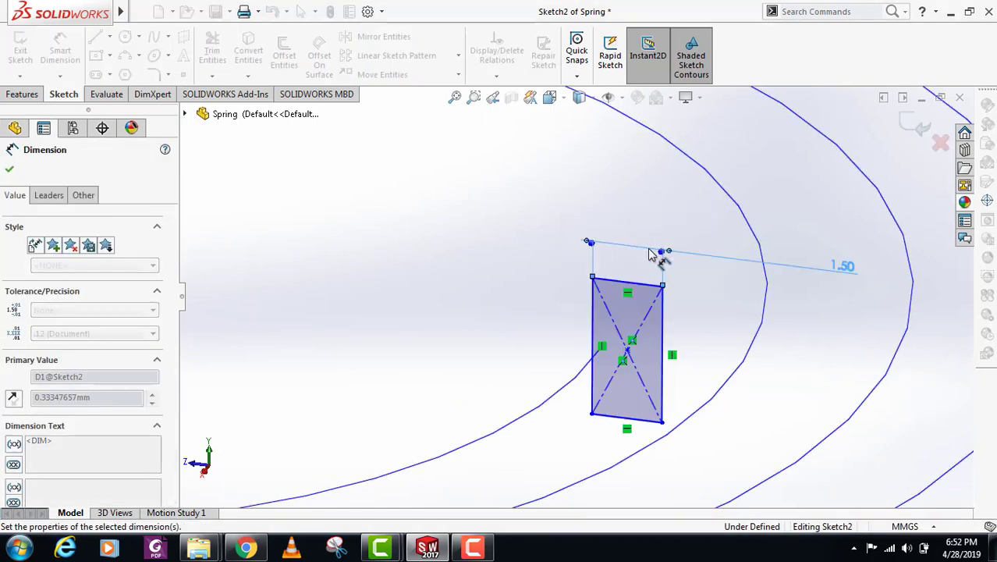
{"action": "double_click", "coordinate": [849, 269]}
{"action": "type", "text": "0"}
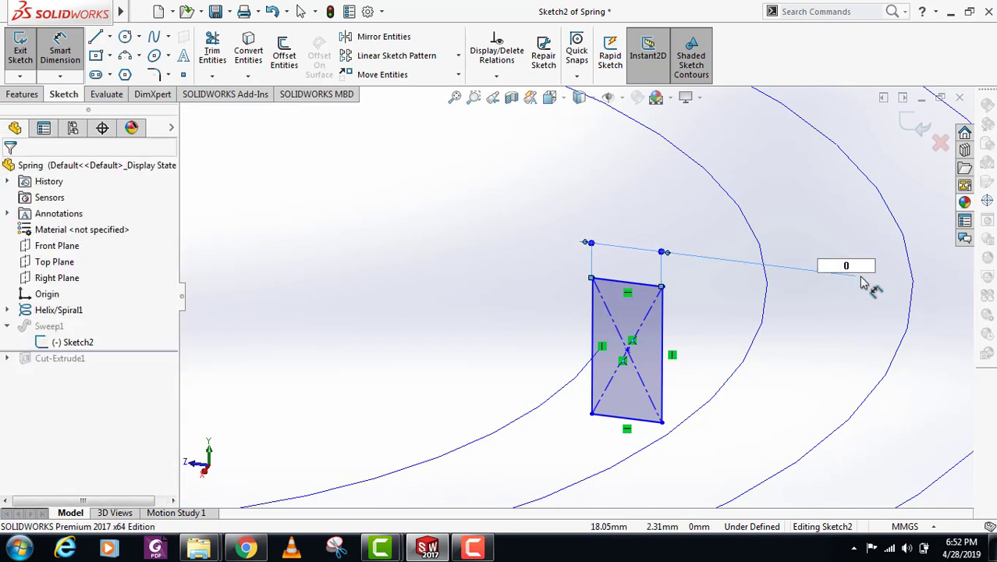
{"action": "type", "text": "5"}
{"action": "key", "text": "Return"}
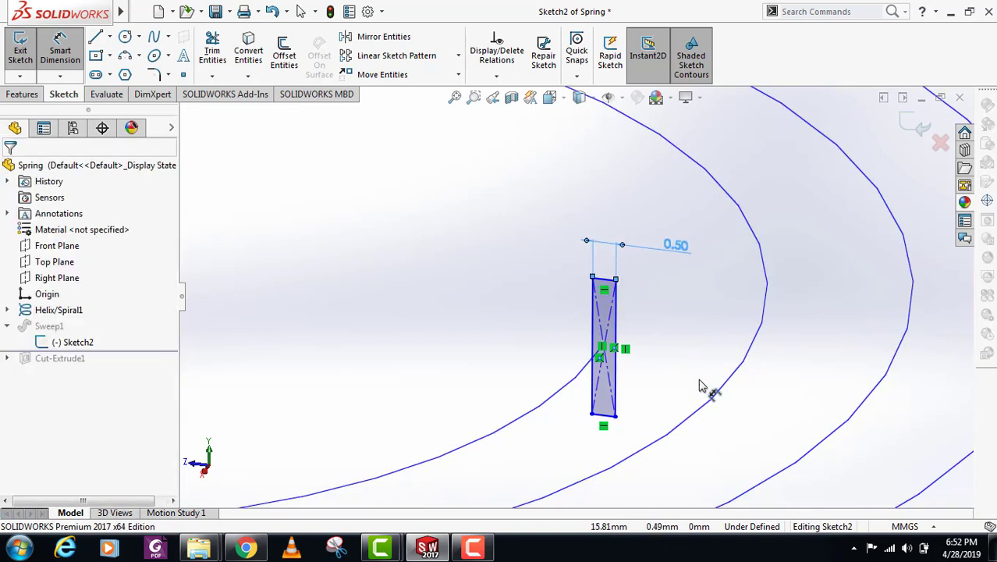
Step: Dimension the rectangle's left edge to a 3 mm height
{"action": "left_click", "coordinate": [599, 352]}
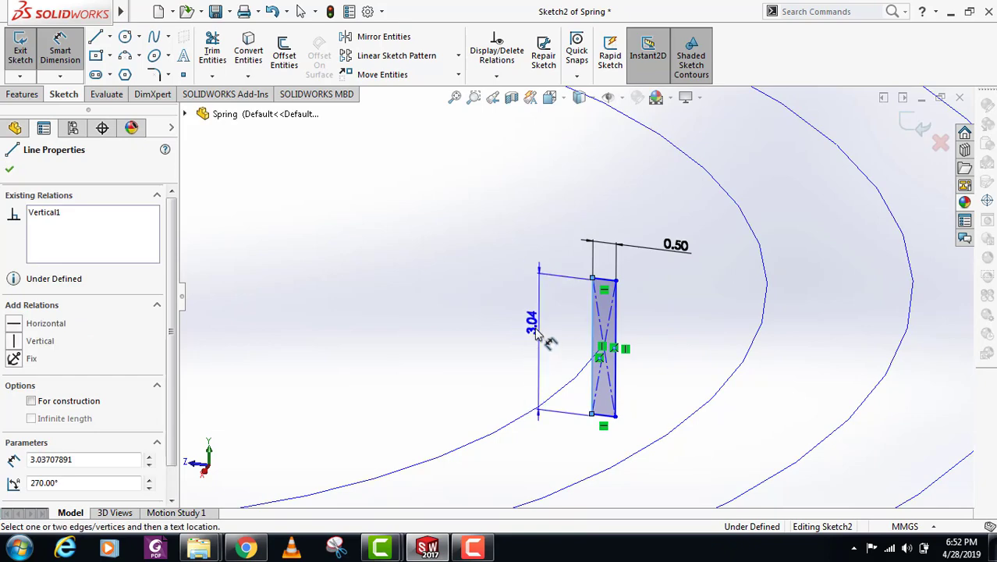
{"action": "left_click", "coordinate": [537, 347]}
{"action": "type", "text": "3"}
{"action": "key", "text": "Return"}
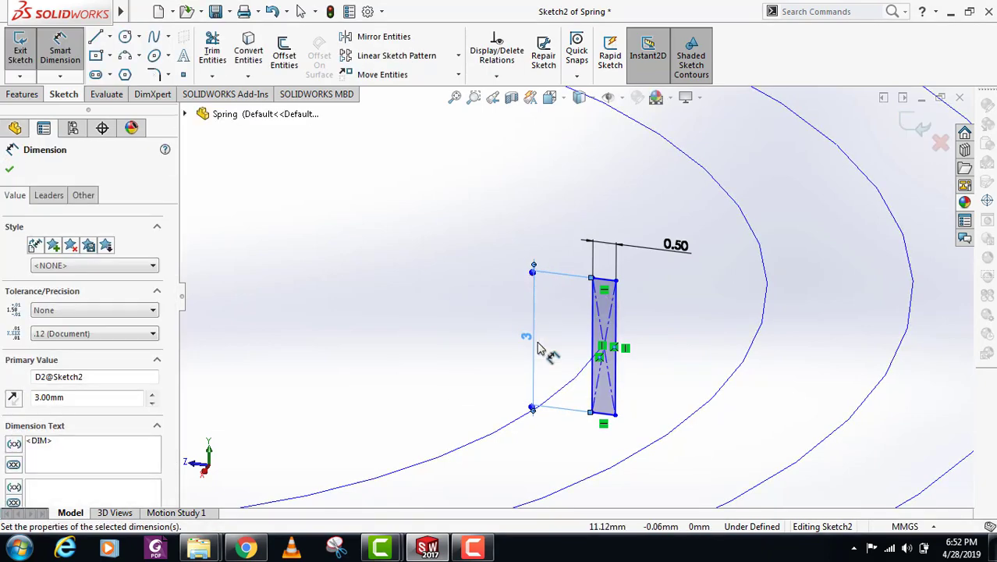
{"action": "scroll", "coordinate": [783, 262], "scroll_direction": "up", "scroll_amount": 5}
{"action": "scroll", "coordinate": [597, 302], "scroll_direction": "up", "scroll_amount": 2}
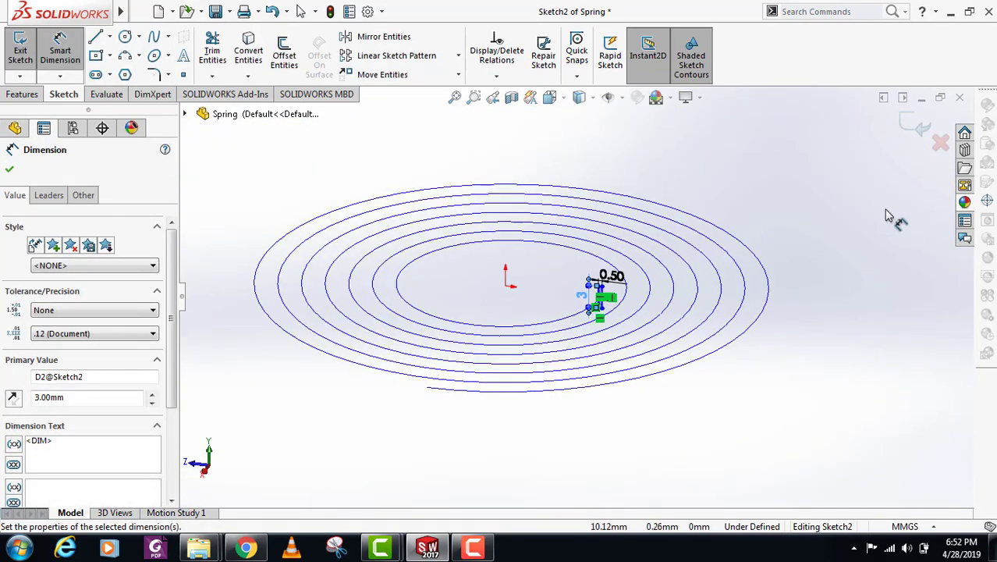
{"action": "left_click", "coordinate": [918, 130]}
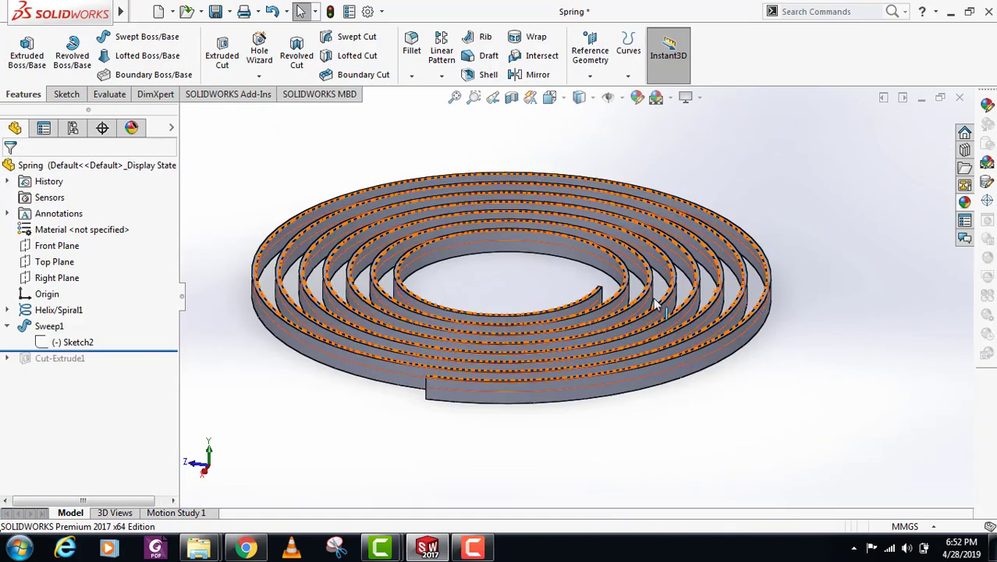
{"action": "mouse_move", "coordinate": [652, 297]}
{"action": "middle_mouse_down"}
{"action": "mouse_move", "coordinate": [536, 305]}
{"action": "mouse_move", "coordinate": [534, 386]}
{"action": "mouse_move", "coordinate": [538, 261]}
{"action": "mouse_move", "coordinate": [538, 303]}
{"action": "middle_mouse_up"}
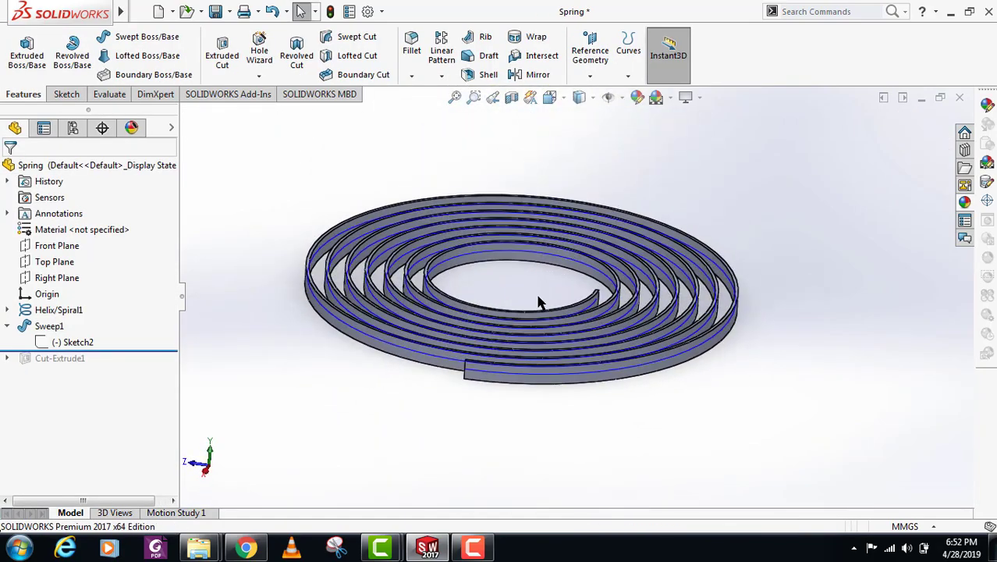